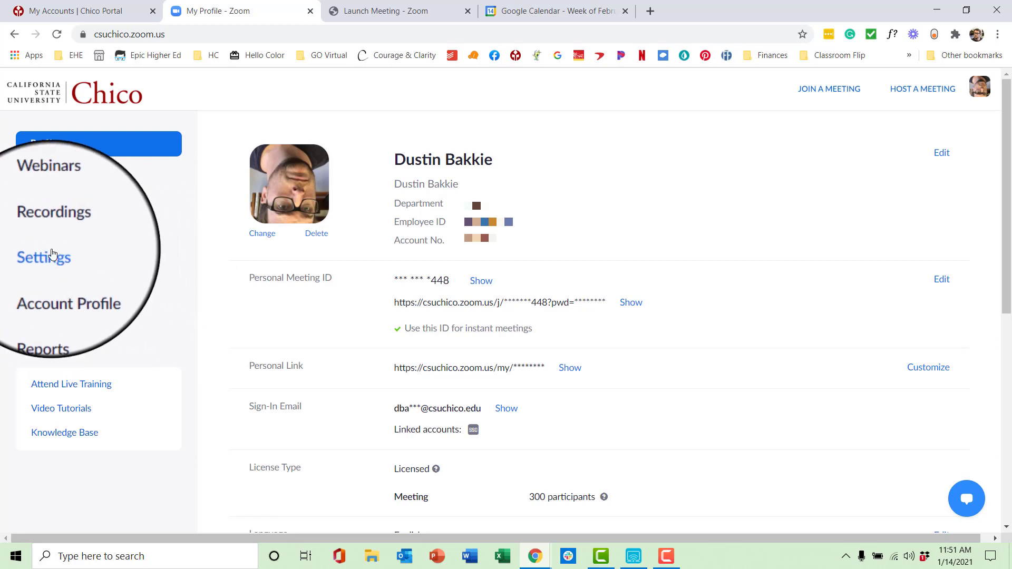
Open the waiting room customization in the meeting settings and upload the Epic Higher Ed logo image.
left_click(50, 255)
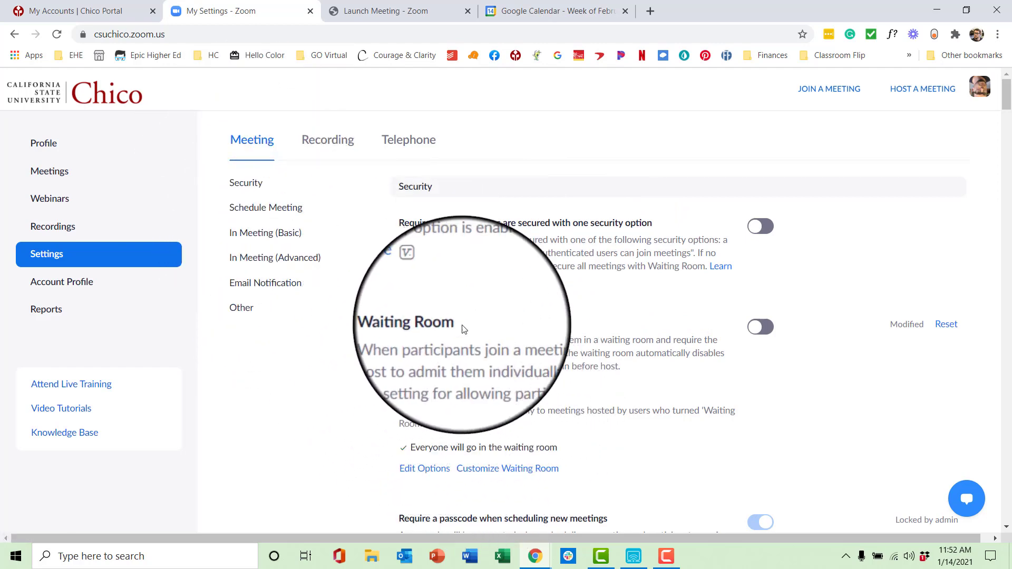
left_click(480, 472)
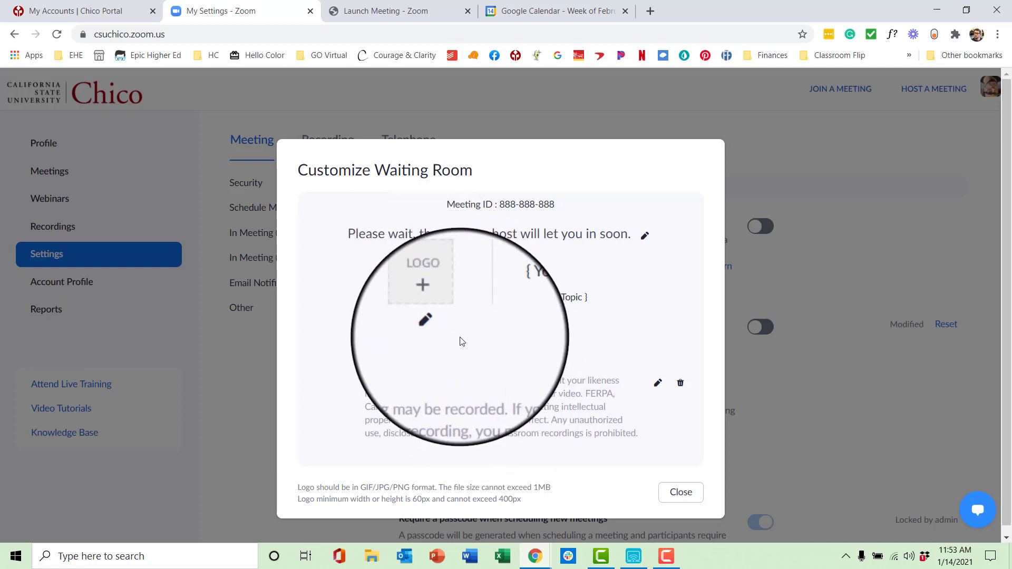
left_click(437, 305)
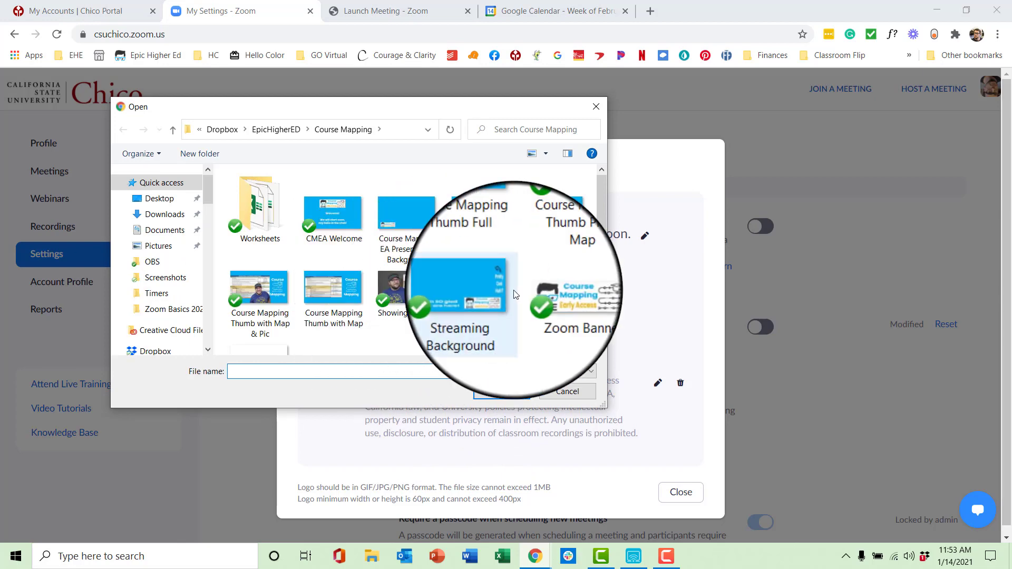
double_click(258, 314)
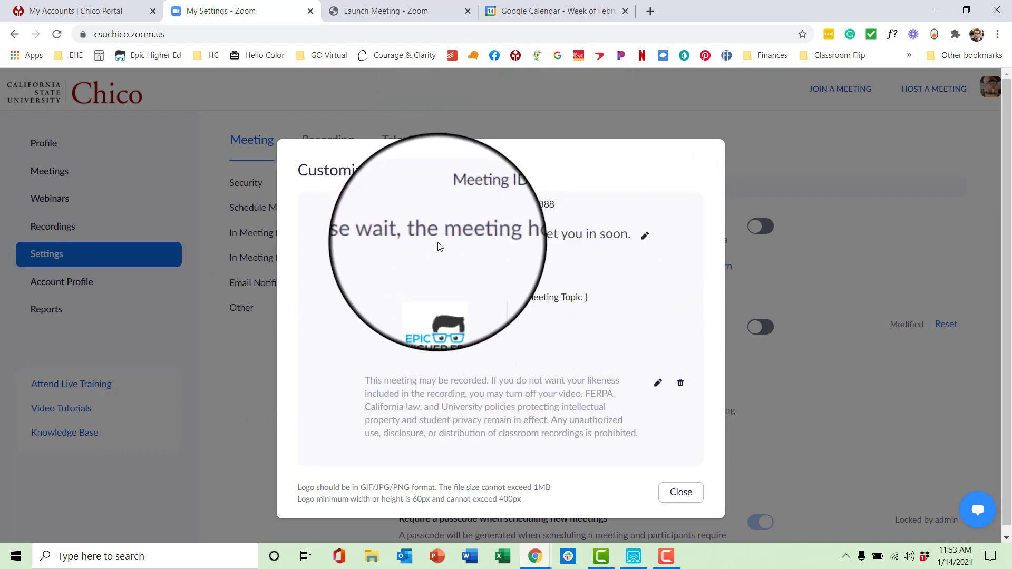
Replace the waiting room title with "Class will start soon. QOTD: Dog or Cat?".
left_click(641, 235)
left_click_drag(631, 234, 217, 251)
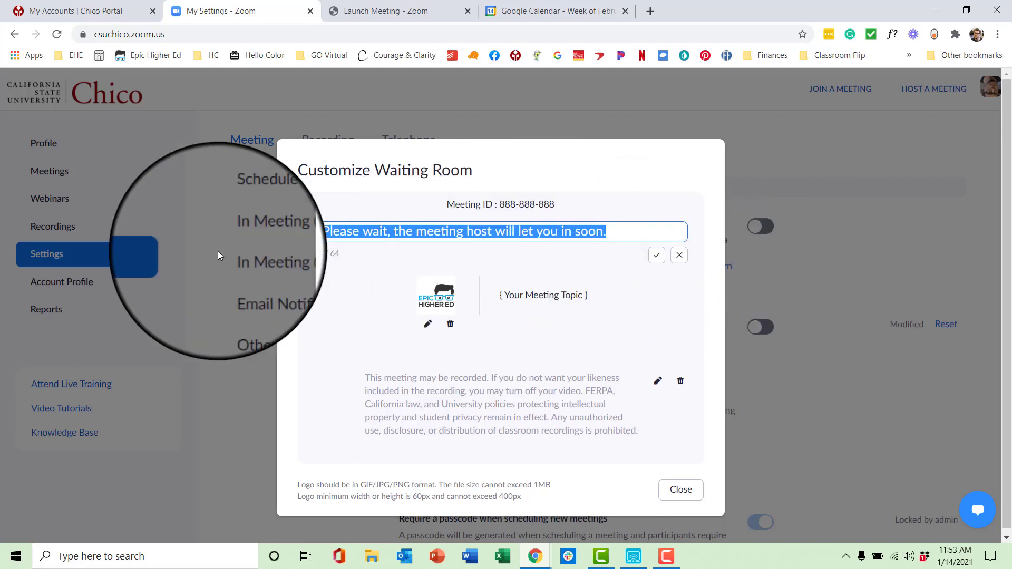
type("Class wit")
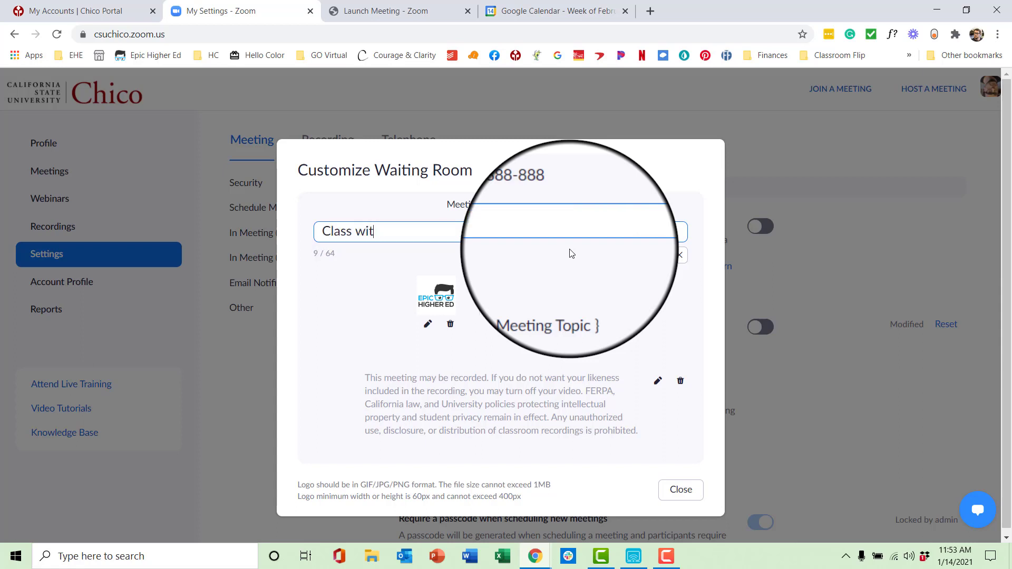
key("BackSpace")
type("ll start soon")
type(", QO")
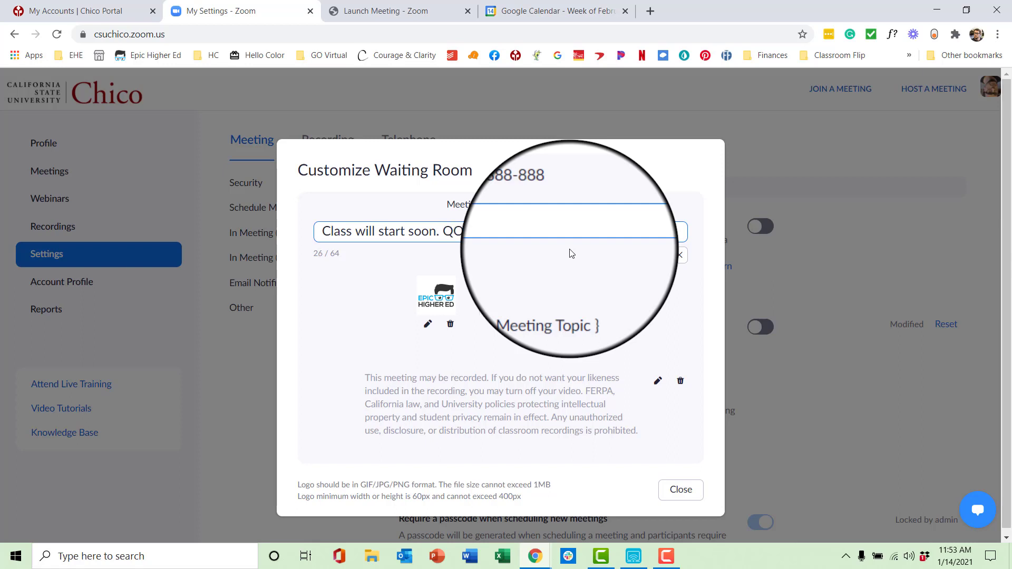
type("Dog or Cat?")
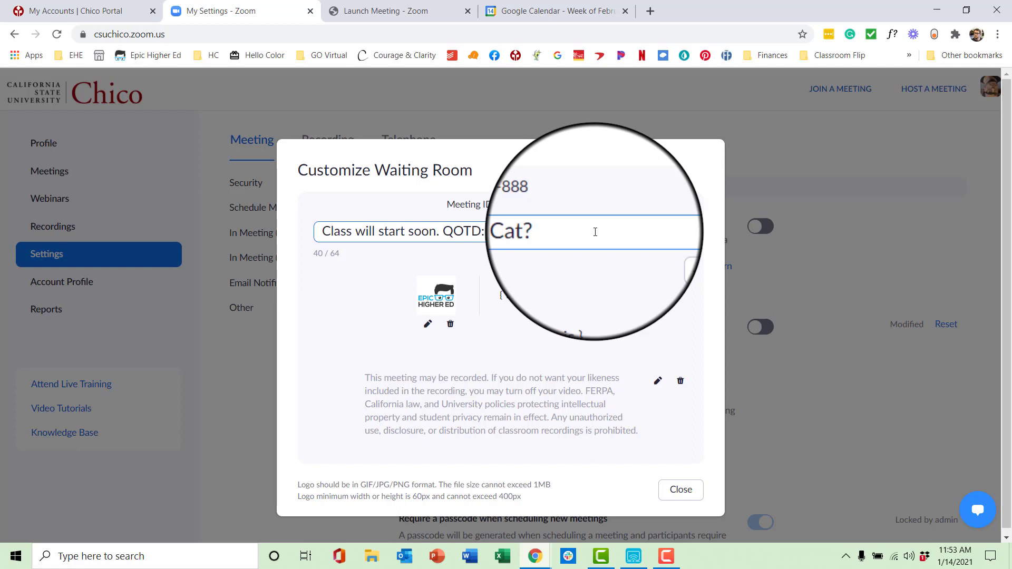
Set the waiting room title to "Open Office Hours; will admit based on first come first served" and save it.
left_click_drag(595, 232, 319, 239)
type("Open Office Hours")
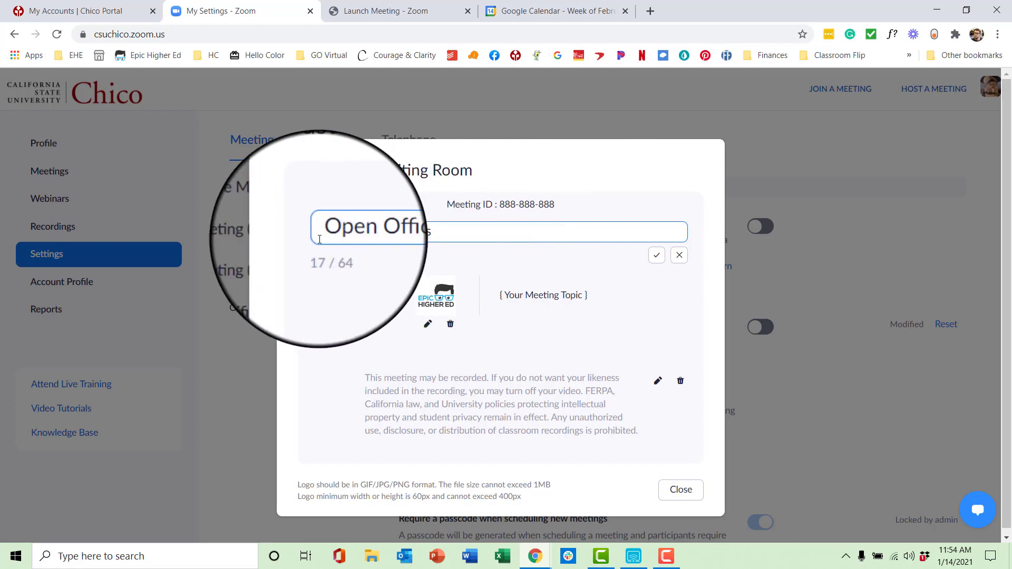
type("; will admit based on ")
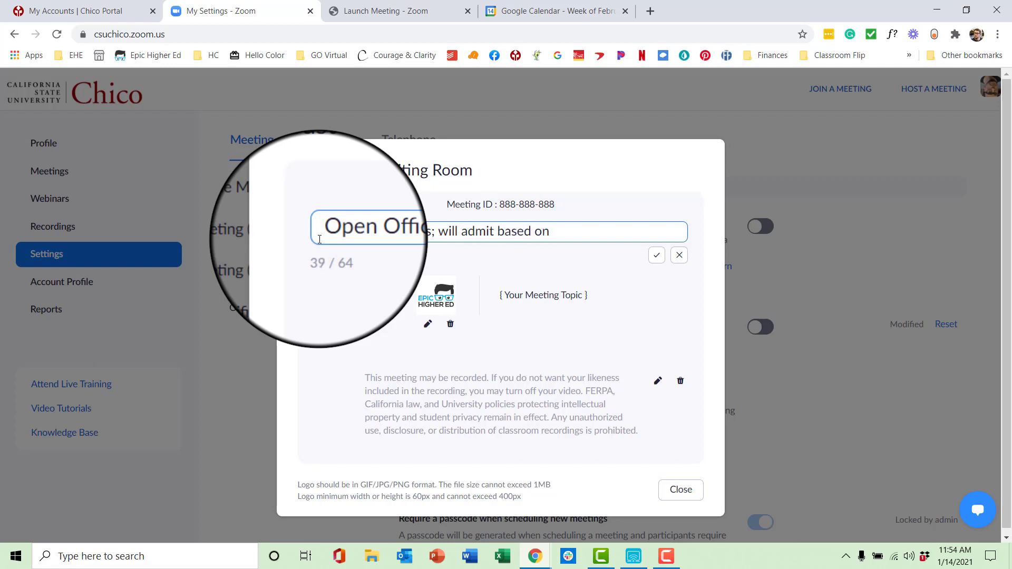
type("first co")
key("BackSpace")
type("me c")
key("BackSpace")
type("first ")
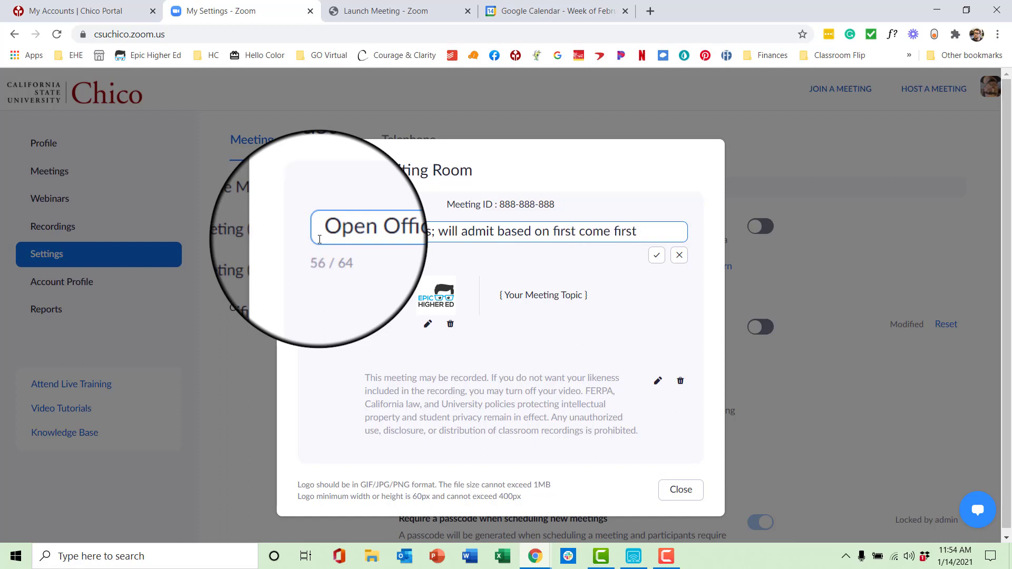
type("served")
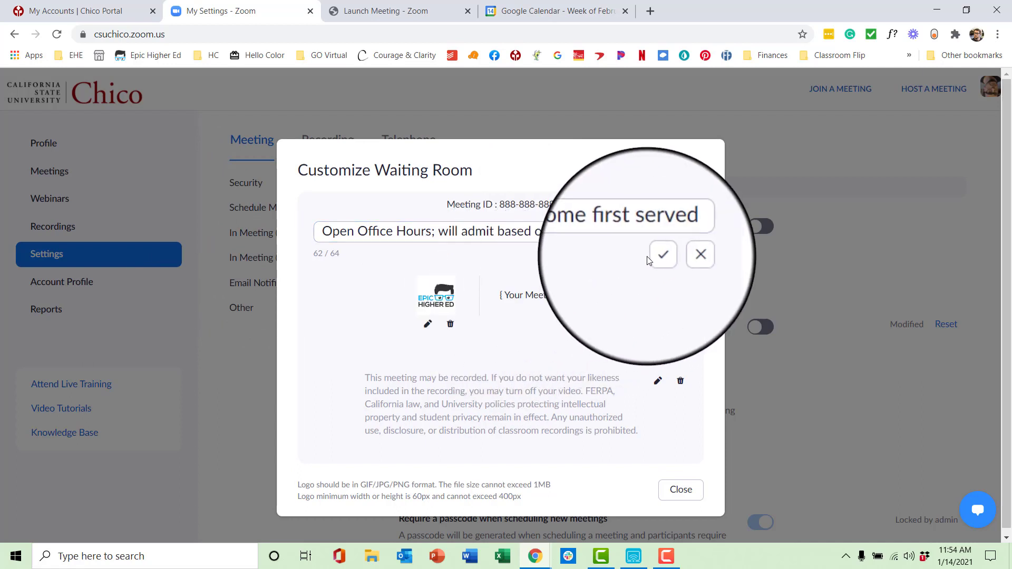
left_click(651, 254)
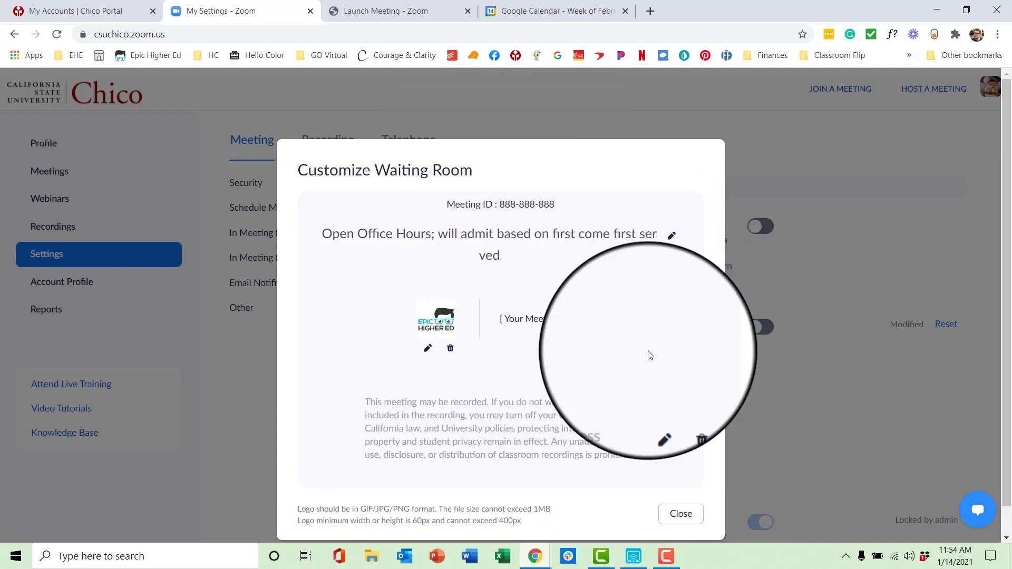
Review the waiting room description in its editor without changing it, and close the waiting room customization.
left_click(660, 407)
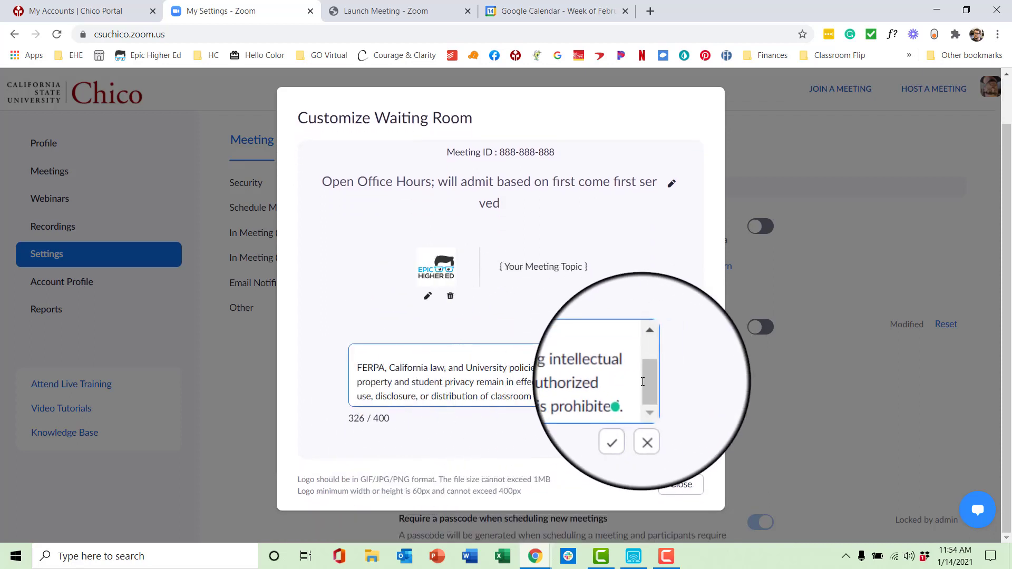
left_click(649, 423)
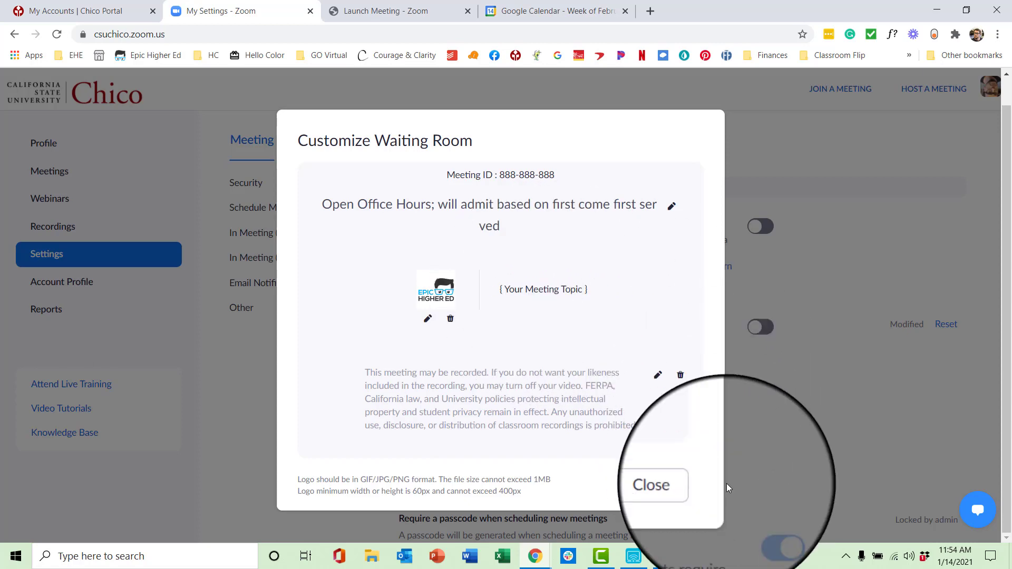
left_click(692, 491)
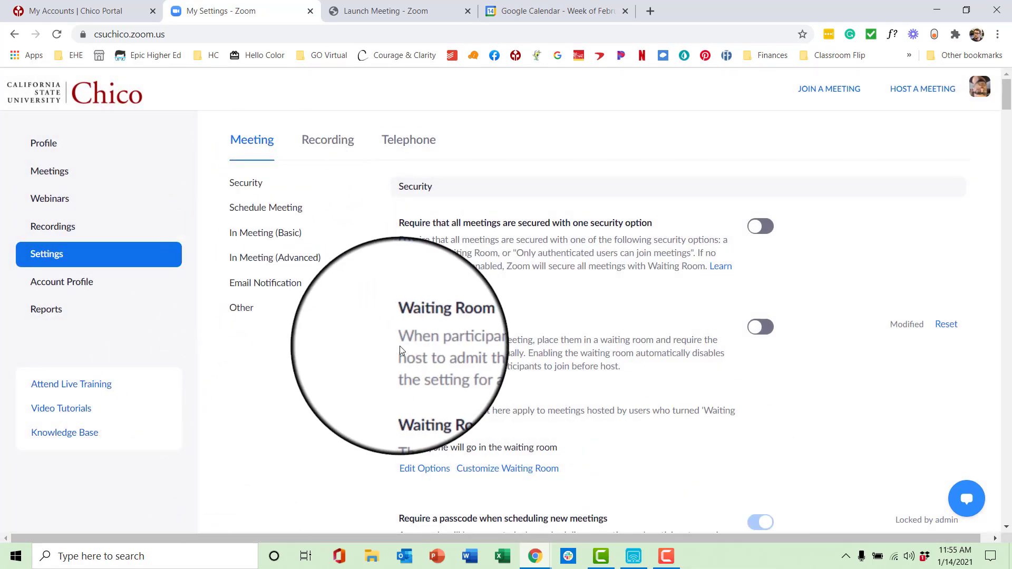
Start scheduling a new meeting and go to its optional description.
left_click(47, 174)
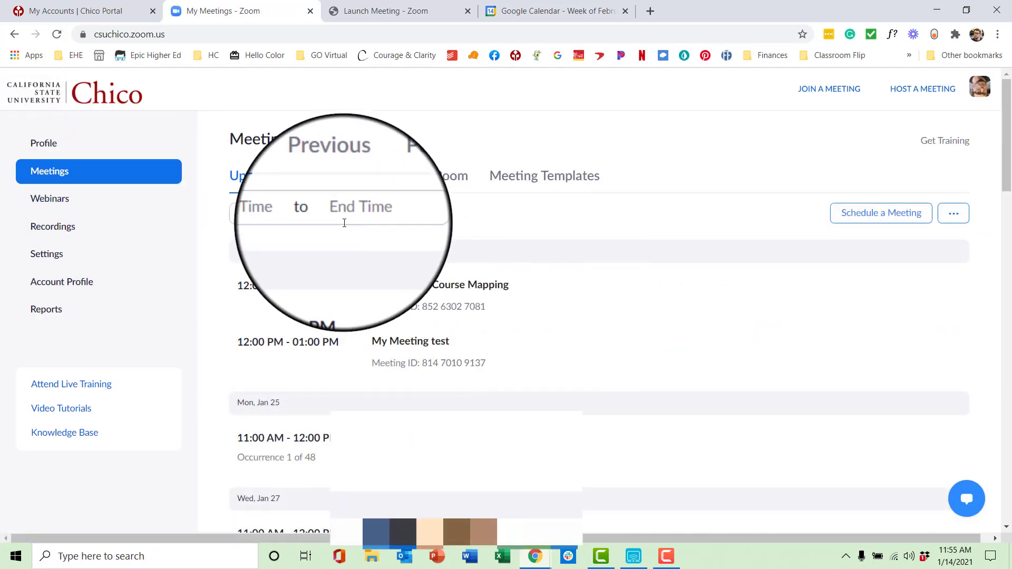
left_click(877, 213)
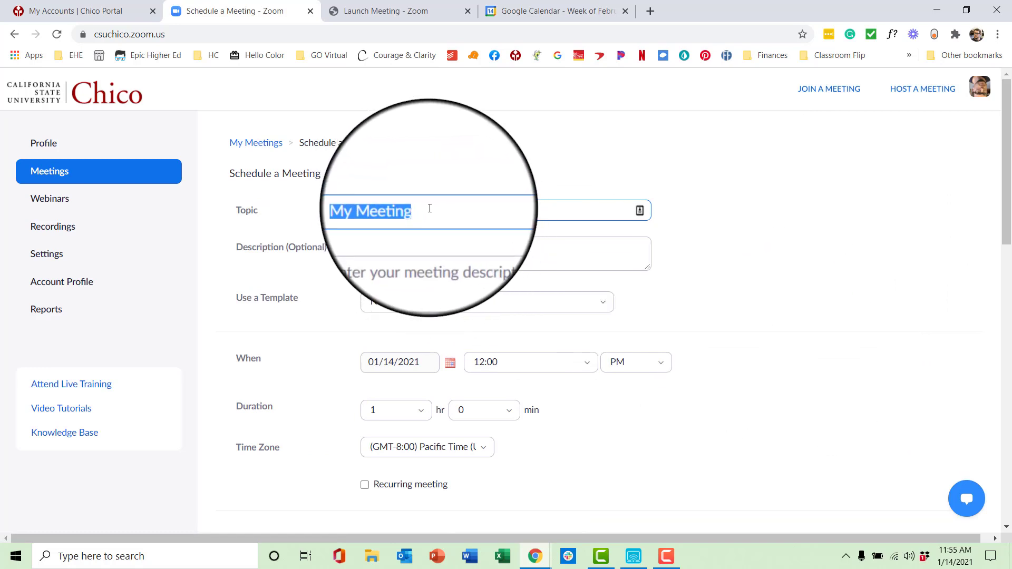
left_click(460, 257)
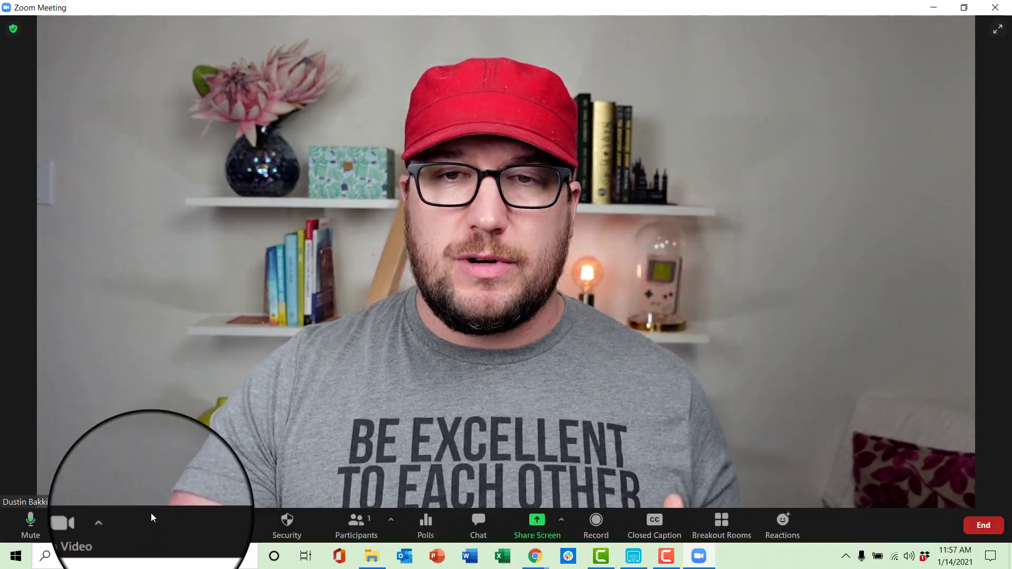
In the running Zoom meeting, add the "Zoom Announcement Backgrounds" image as virtual background and close the settings.
left_click(117, 523)
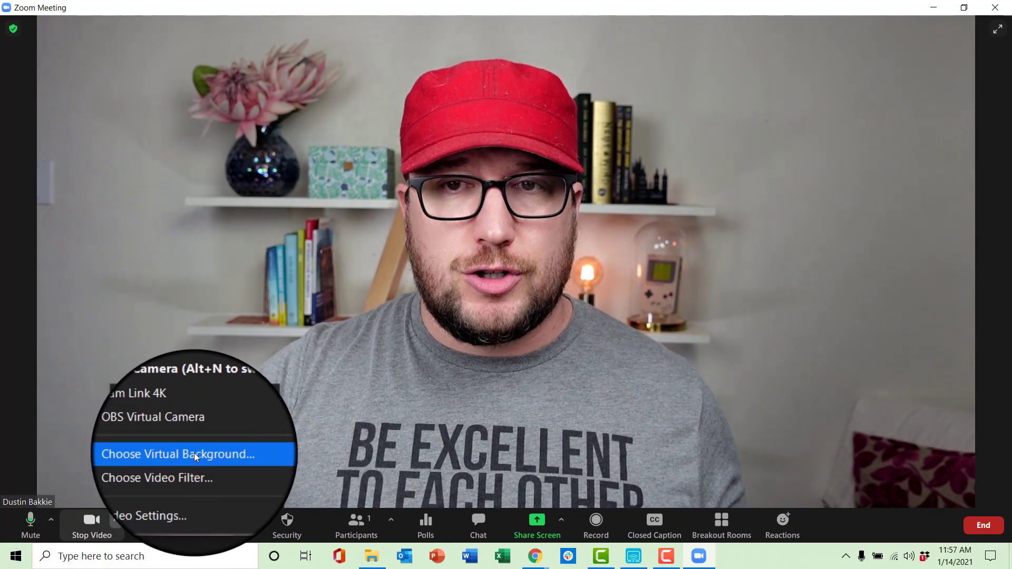
left_click(194, 453)
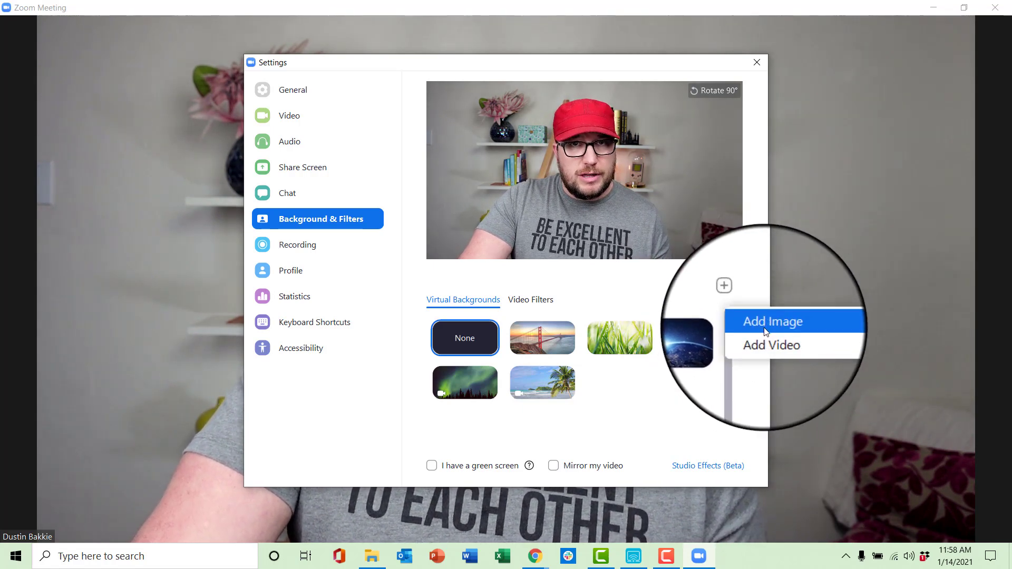
left_click(766, 331)
left_click(636, 198)
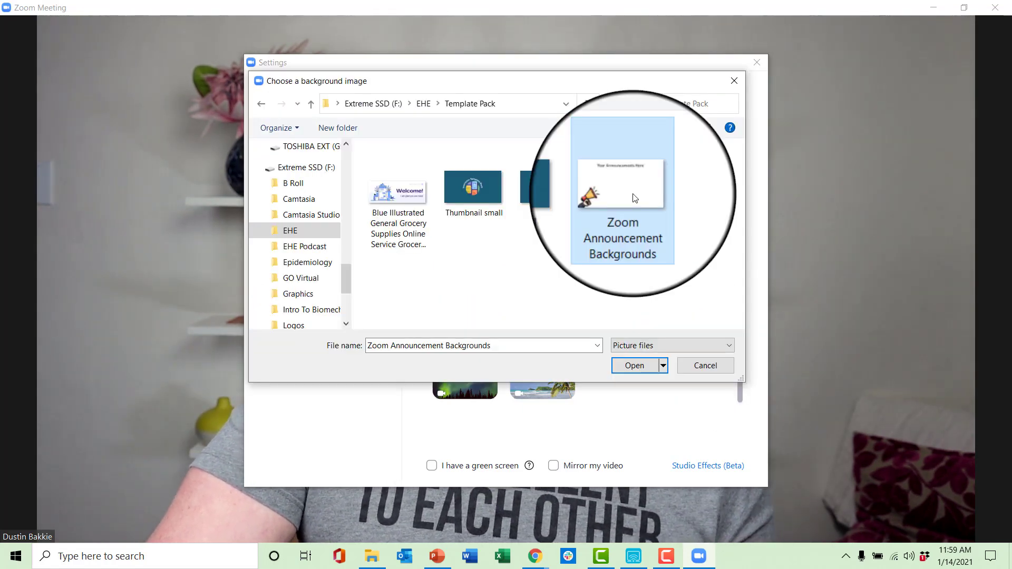
double_click(635, 198)
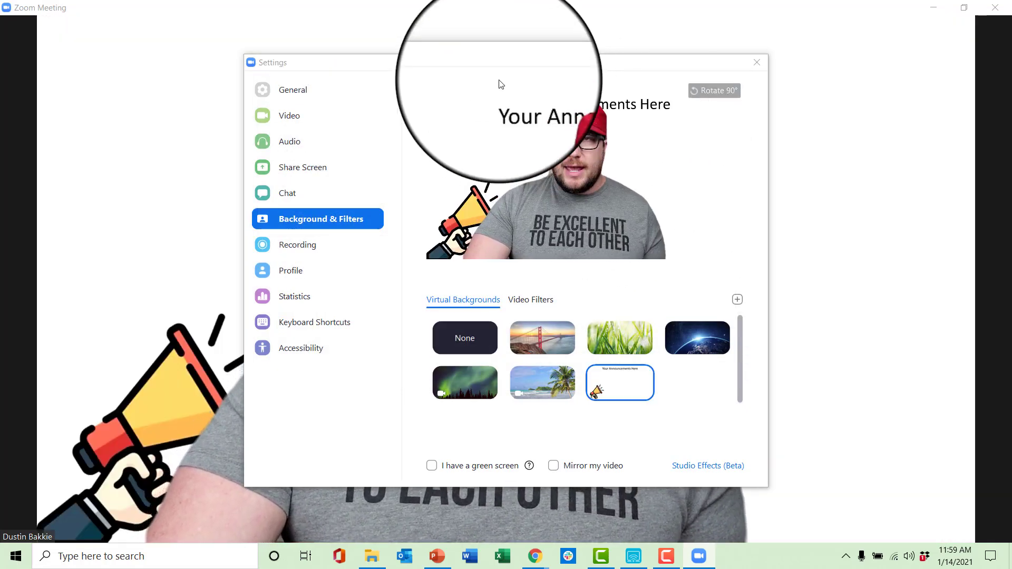
left_click(757, 63)
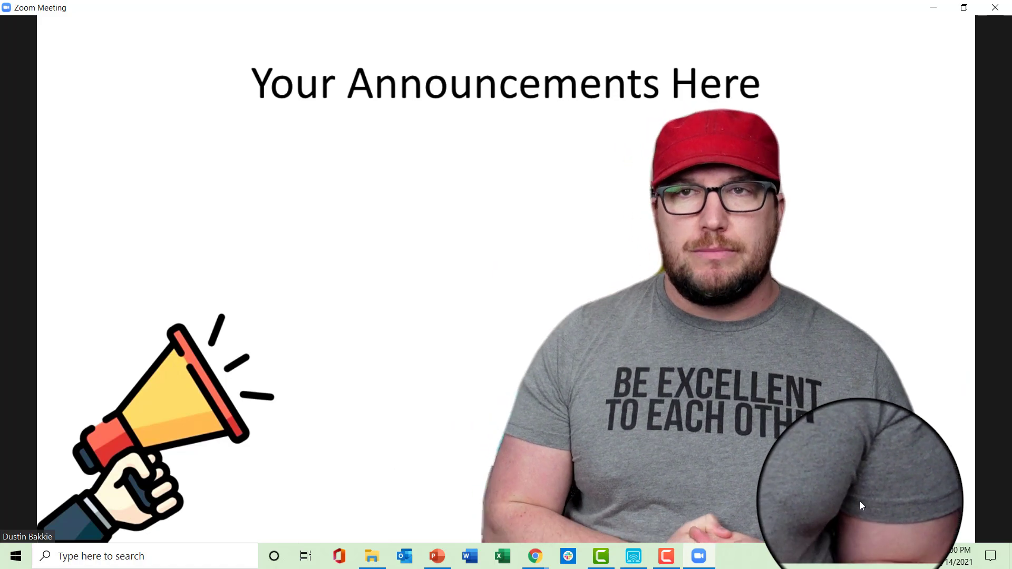
Reopen the virtual background settings, set the background to None, and try the palm beach video background.
mouse_move(757, 149)
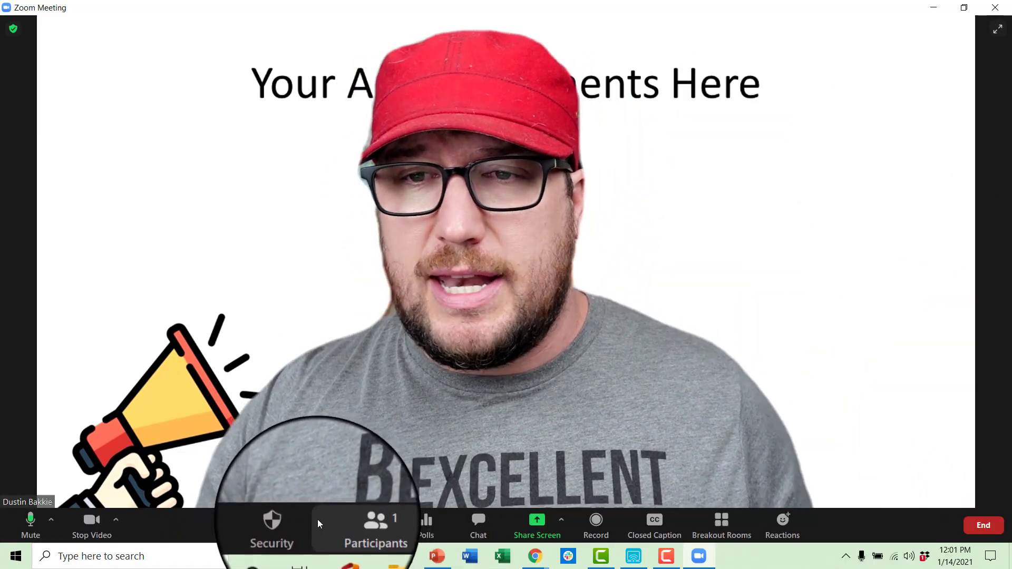
left_click(115, 521)
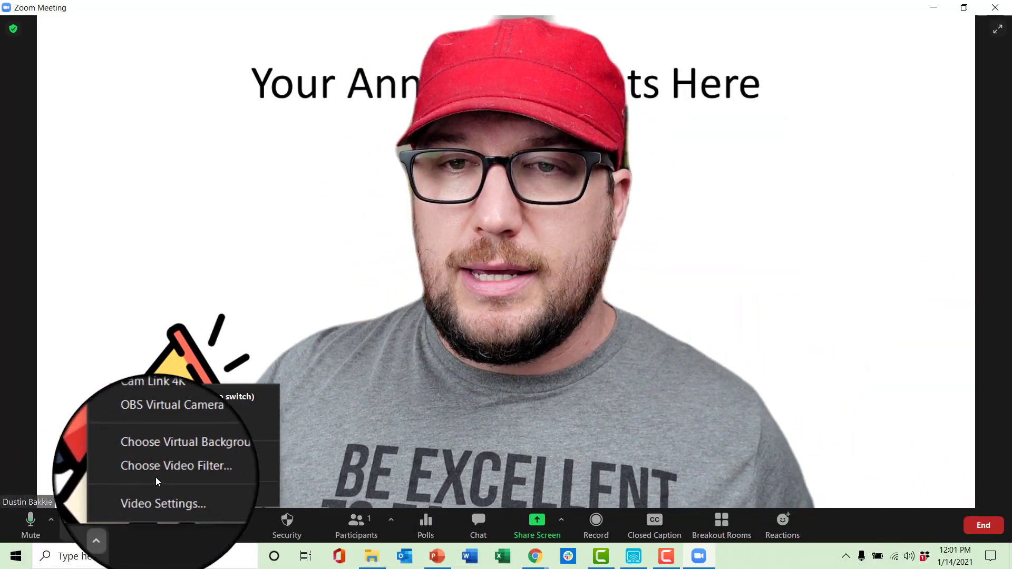
left_click(165, 455)
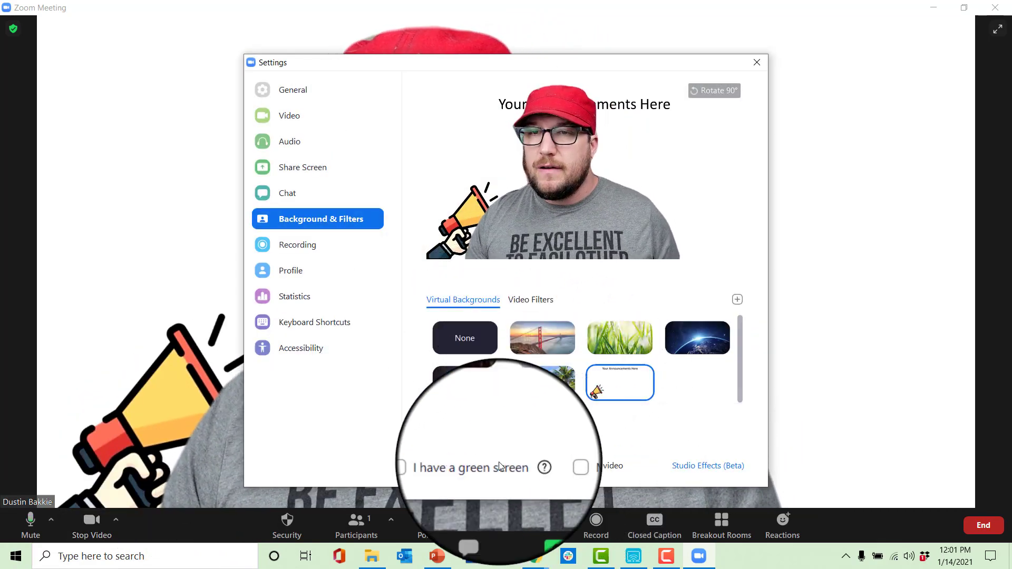
left_click(454, 343)
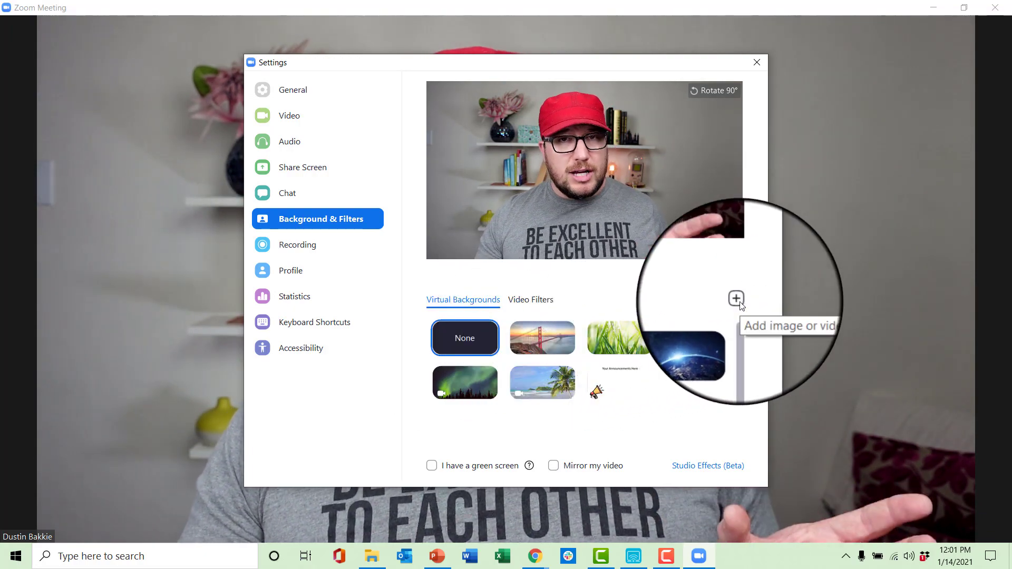
left_click(535, 392)
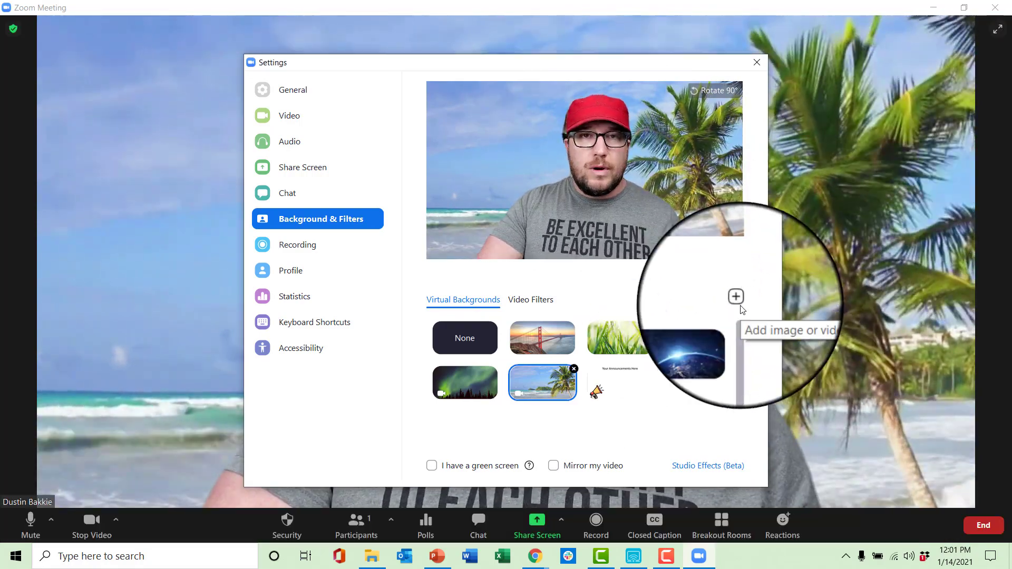
Add the 10-minute timer video from the "Timers - Wht" folder as virtual background, and close the settings to show it unobstructed.
left_click(736, 299)
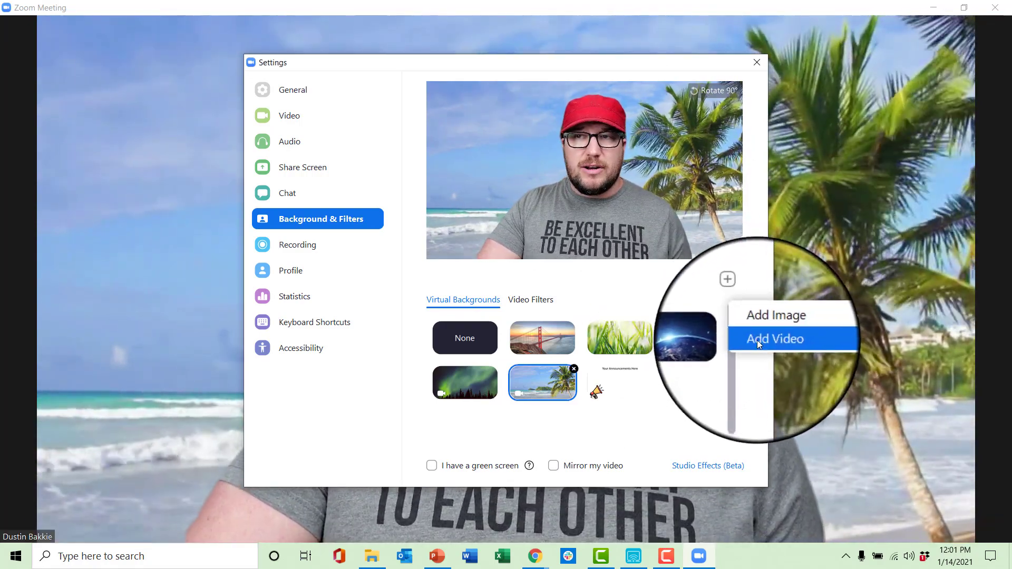
left_click(757, 341)
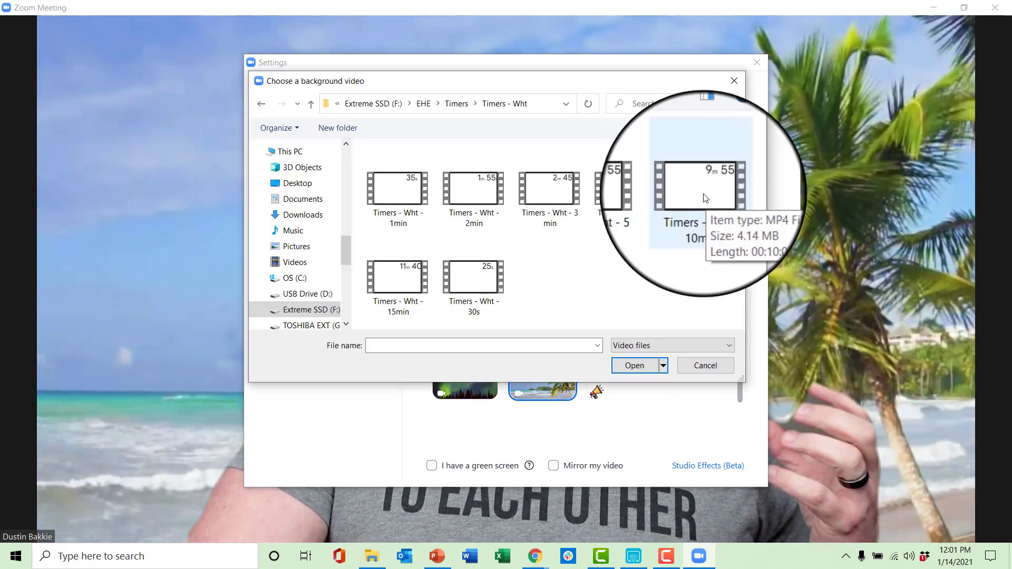
double_click(706, 200)
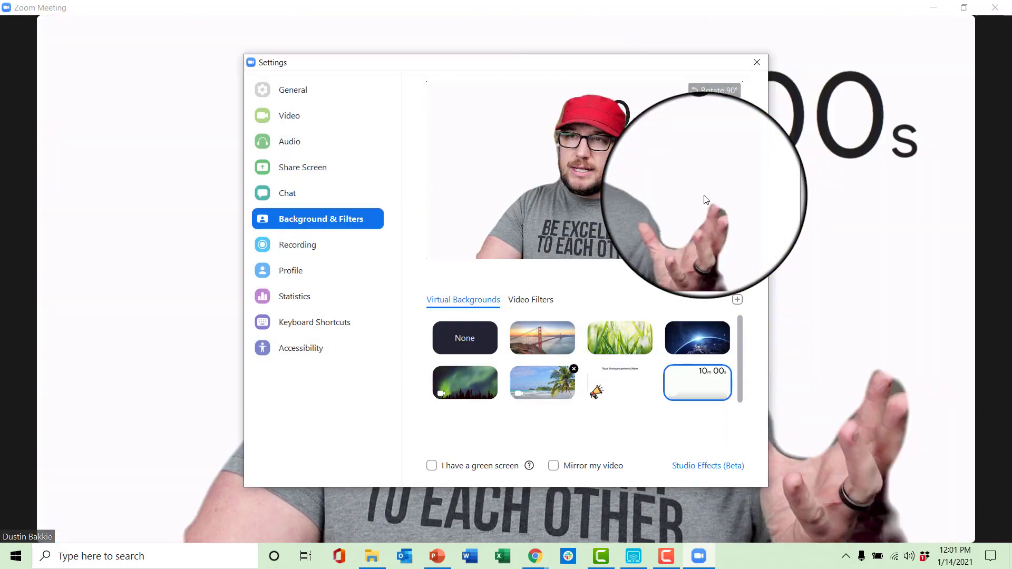
left_click_drag(653, 64, 181, 85)
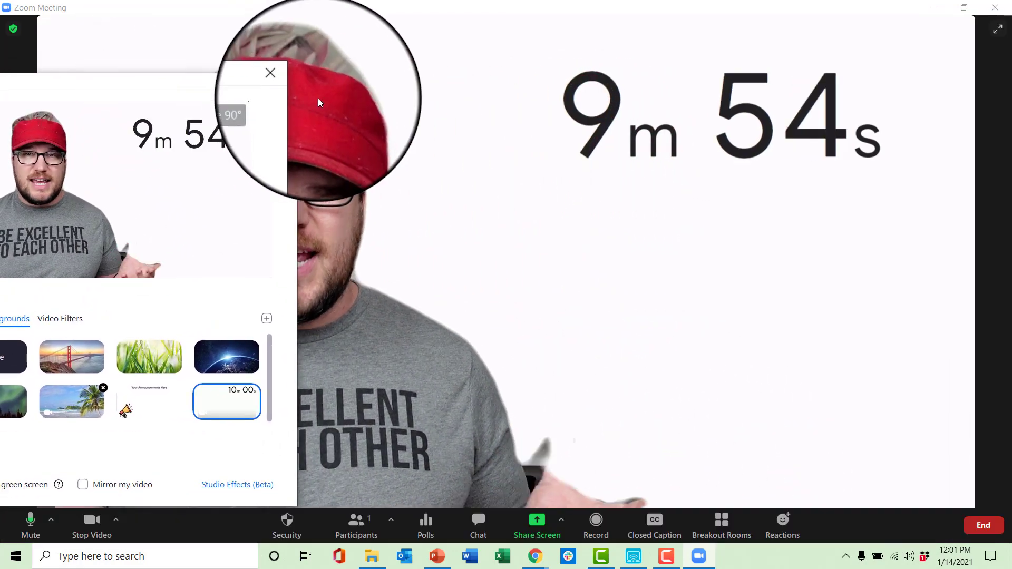
left_click(276, 77)
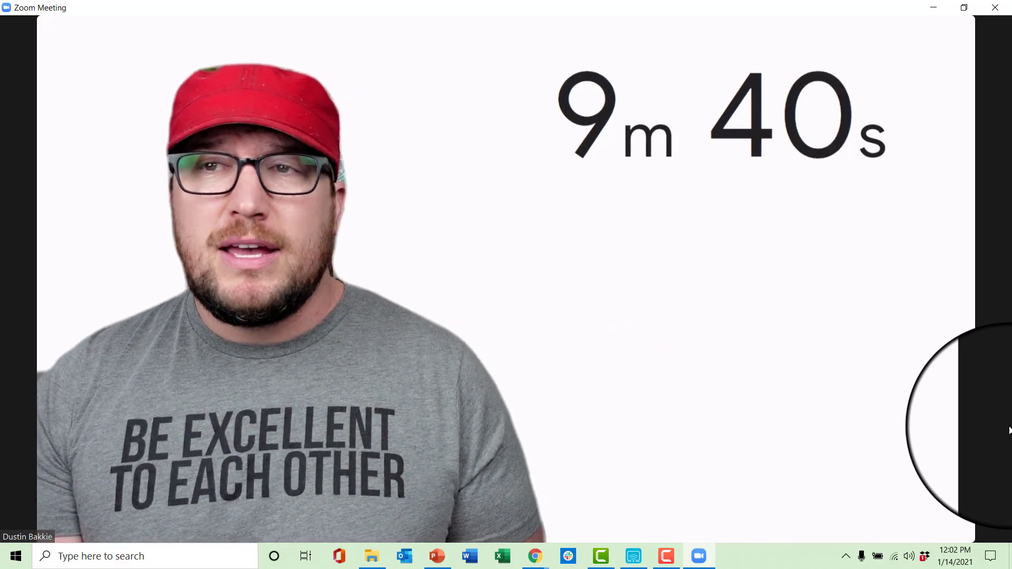
mouse_move(847, 402)
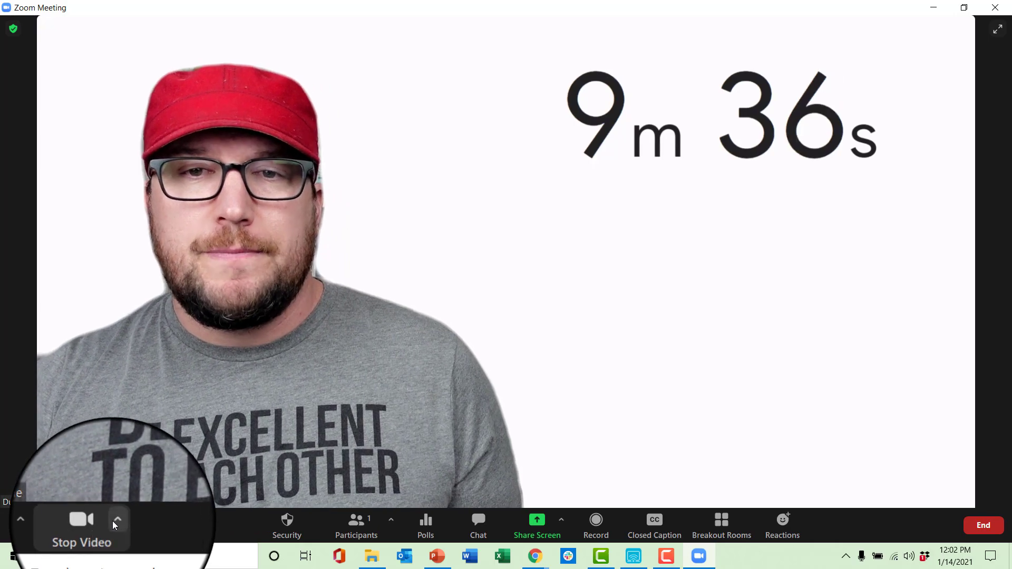
Restart the 10-minute timer by setting the virtual background to None and reselecting the timer video, and close the settings.
left_click(113, 521)
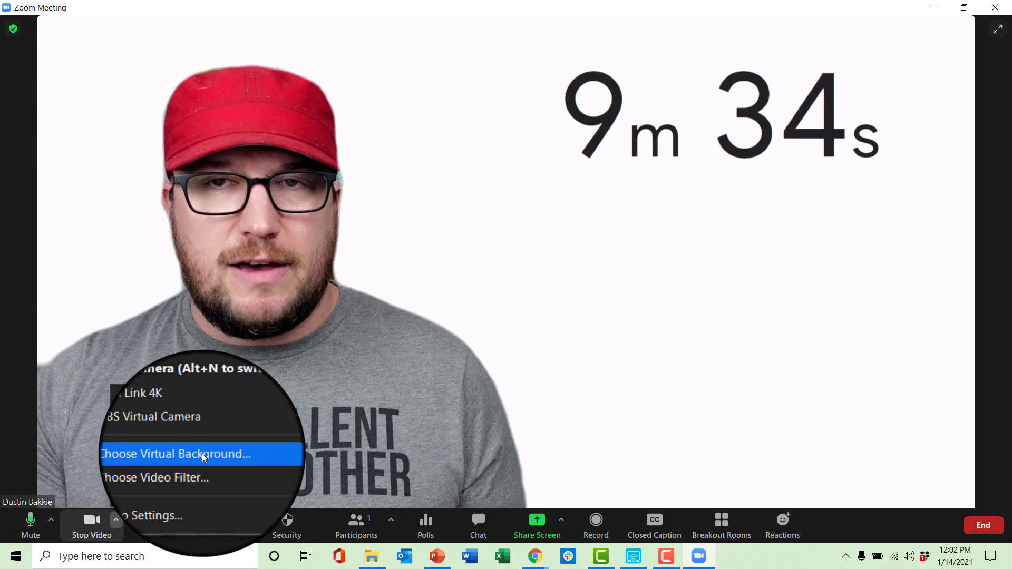
left_click(202, 452)
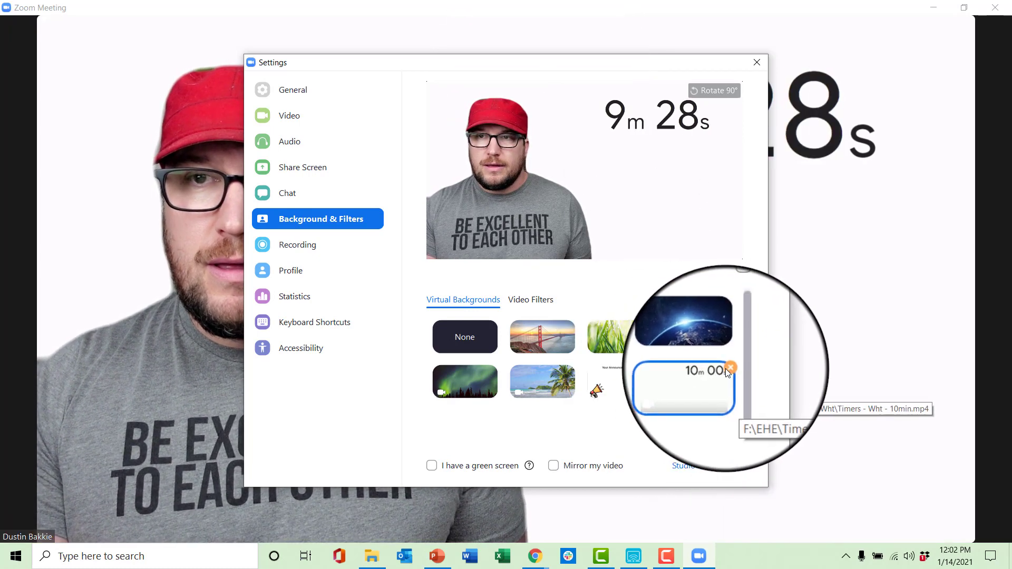
left_click(463, 342)
left_click(688, 386)
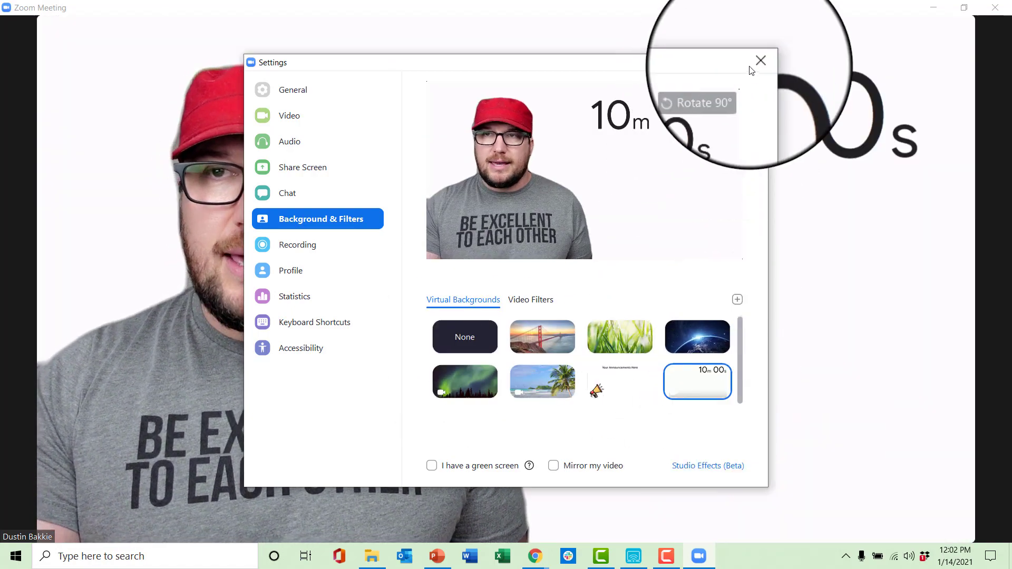
left_click(757, 62)
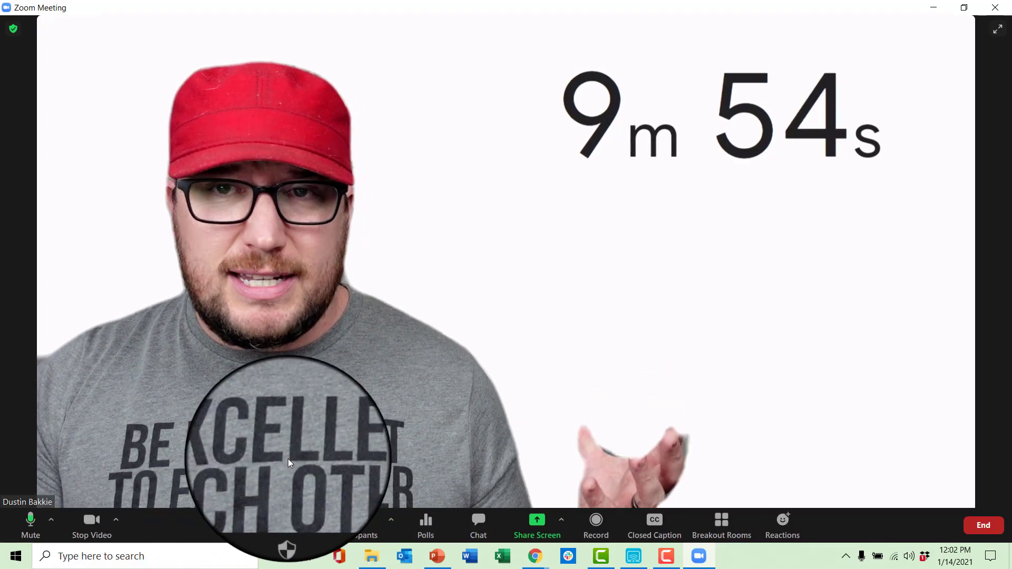
Reopen the virtual background settings and add the "Timers - Wht - 1min" video as background.
left_click(117, 519)
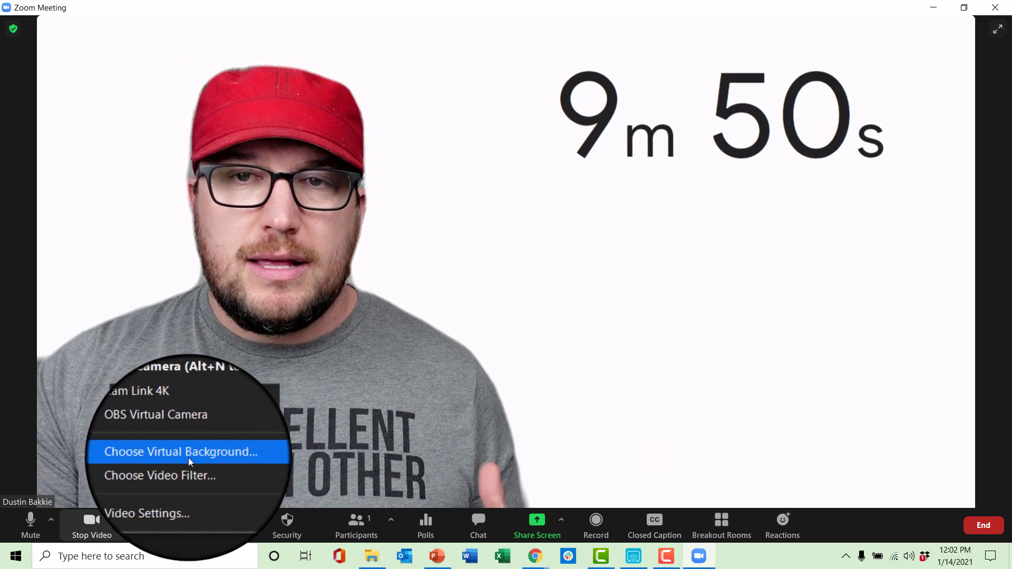
left_click(189, 456)
left_click(740, 299)
left_click(761, 339)
left_click(405, 206)
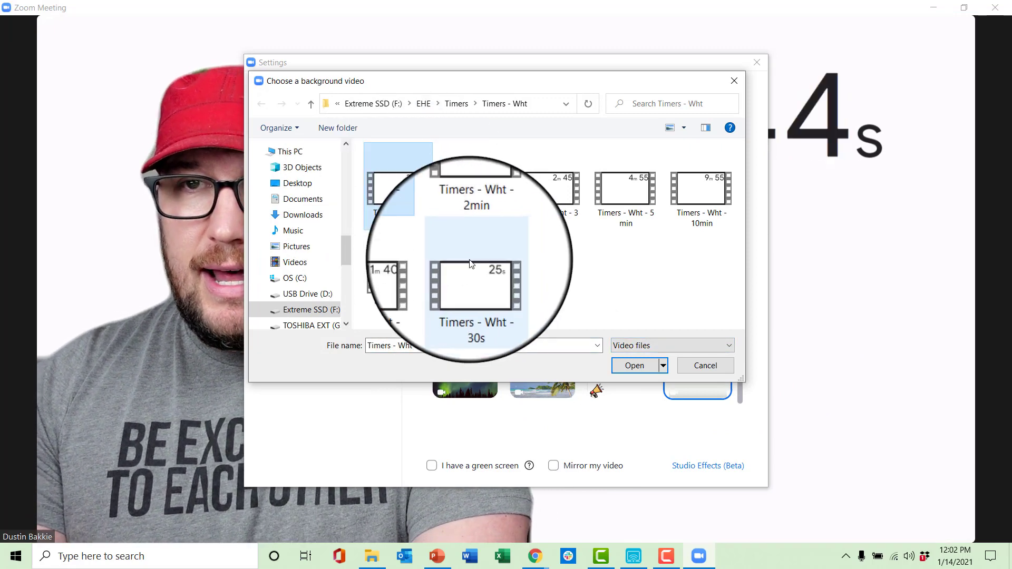
left_click(467, 192)
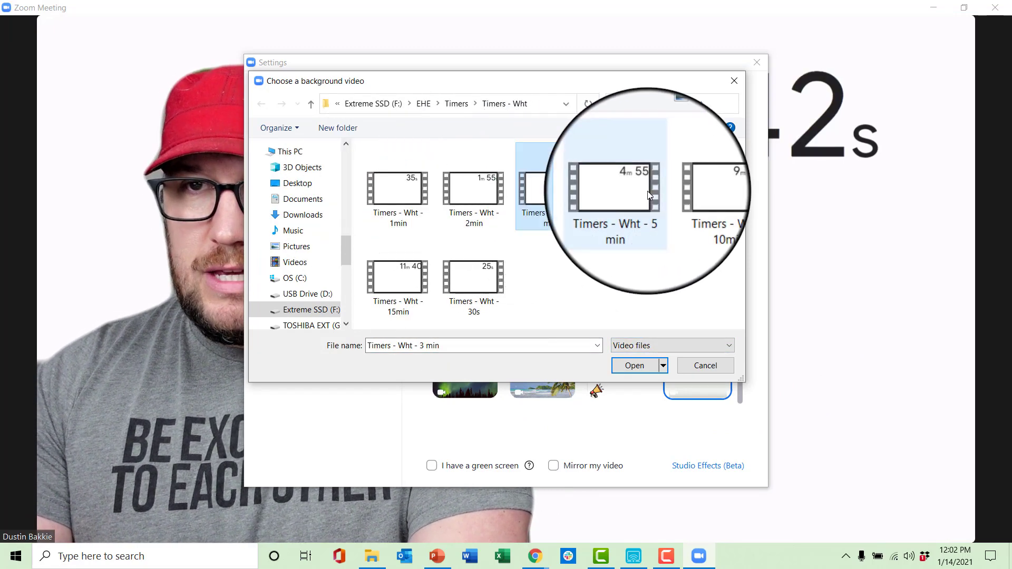
left_click(630, 192)
left_click(482, 301)
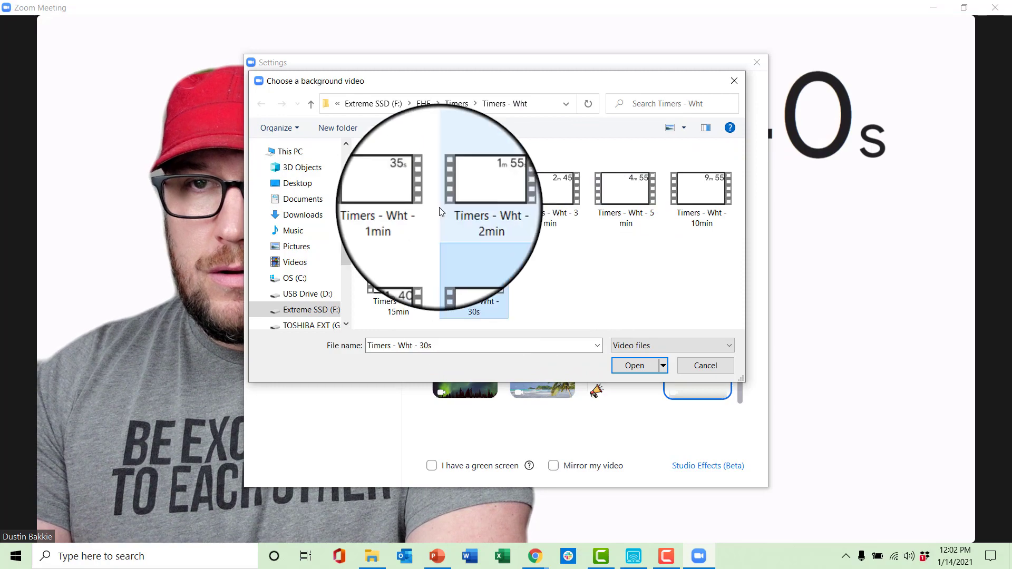
left_click(400, 192)
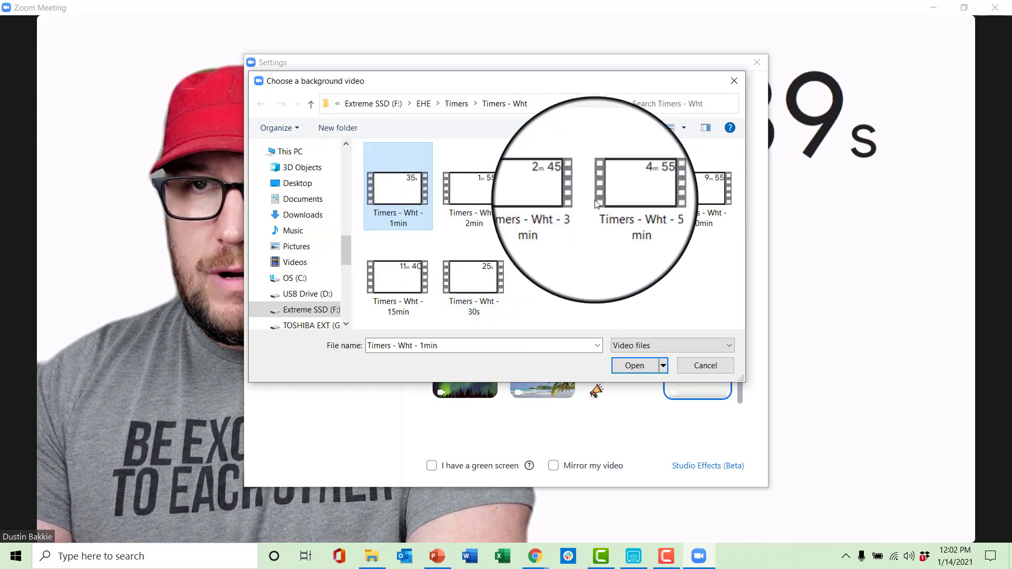
left_click(645, 358)
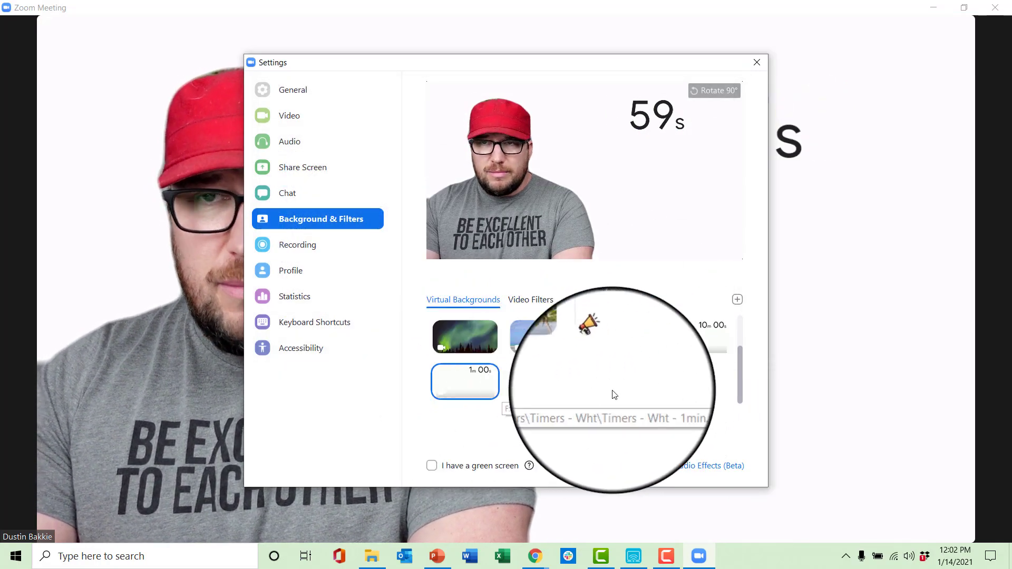
Add the 15-minute timer video from the "Timers - Blk" folder as virtual background.
left_click(737, 299)
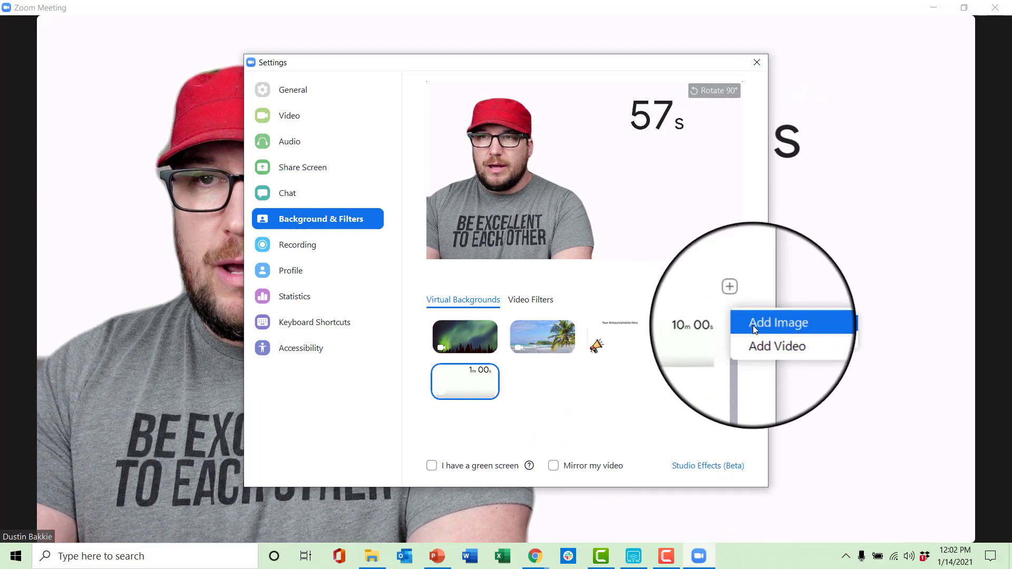
left_click(768, 343)
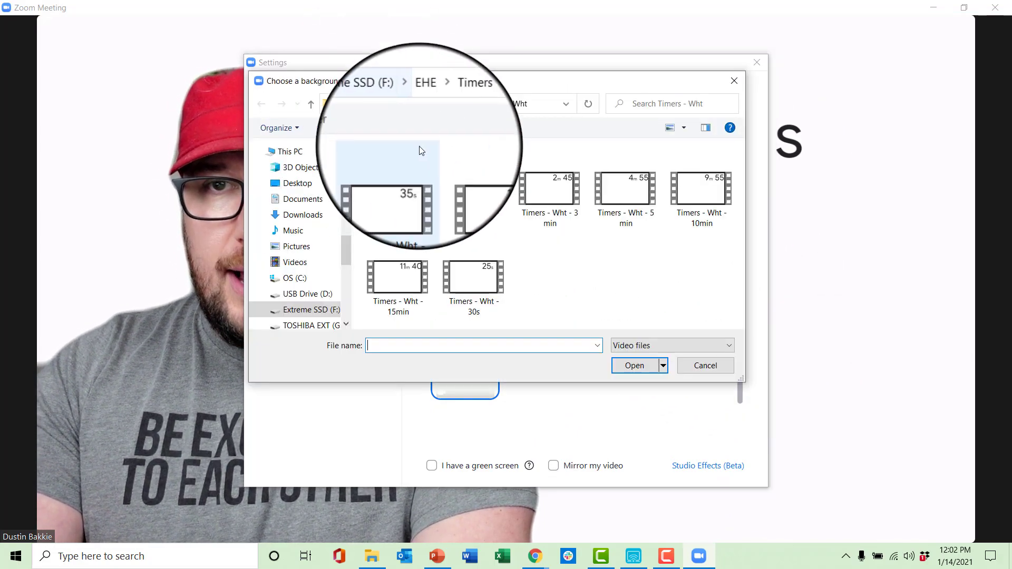
left_click(457, 104)
double_click(480, 192)
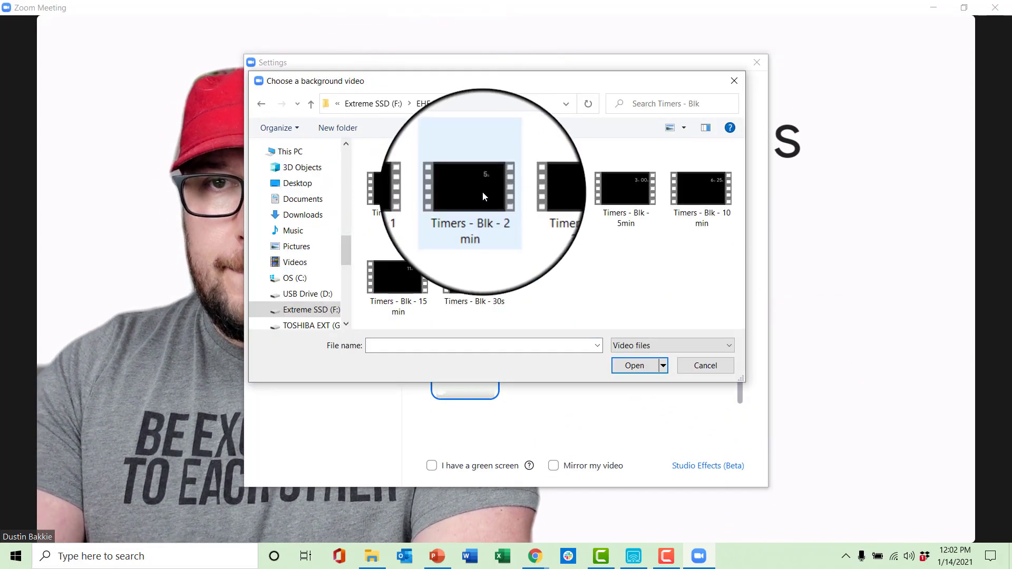
double_click(393, 278)
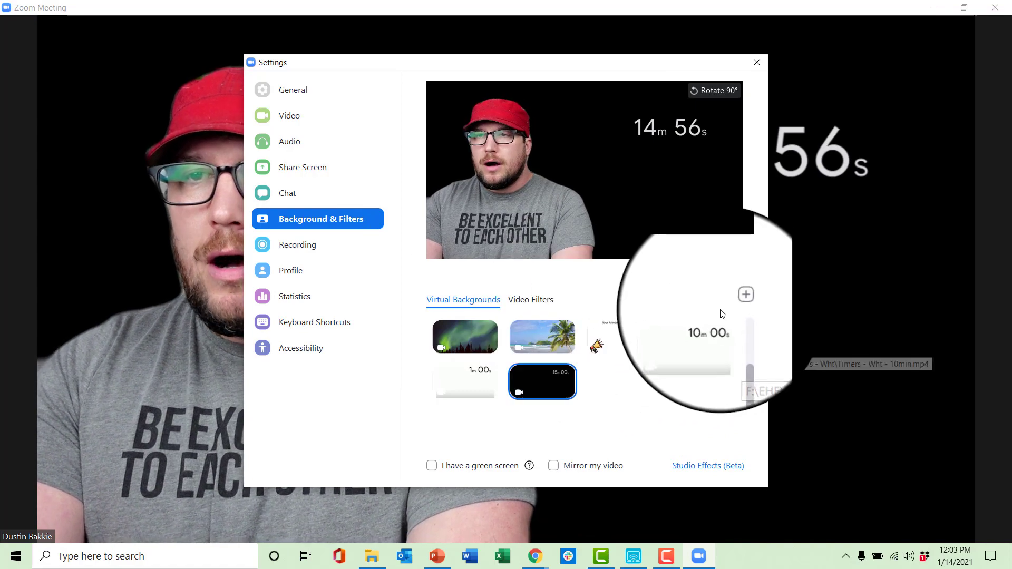
Add the 2-minute timer video from the "Timers - Ocean Waves" folder as virtual background, and close the settings.
left_click(773, 338)
left_click(461, 106)
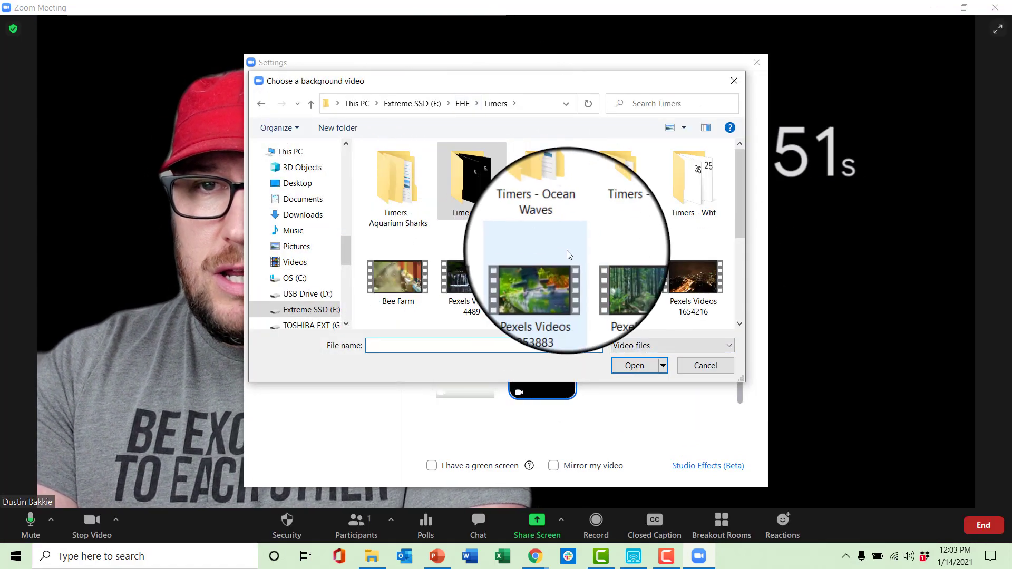
double_click(543, 192)
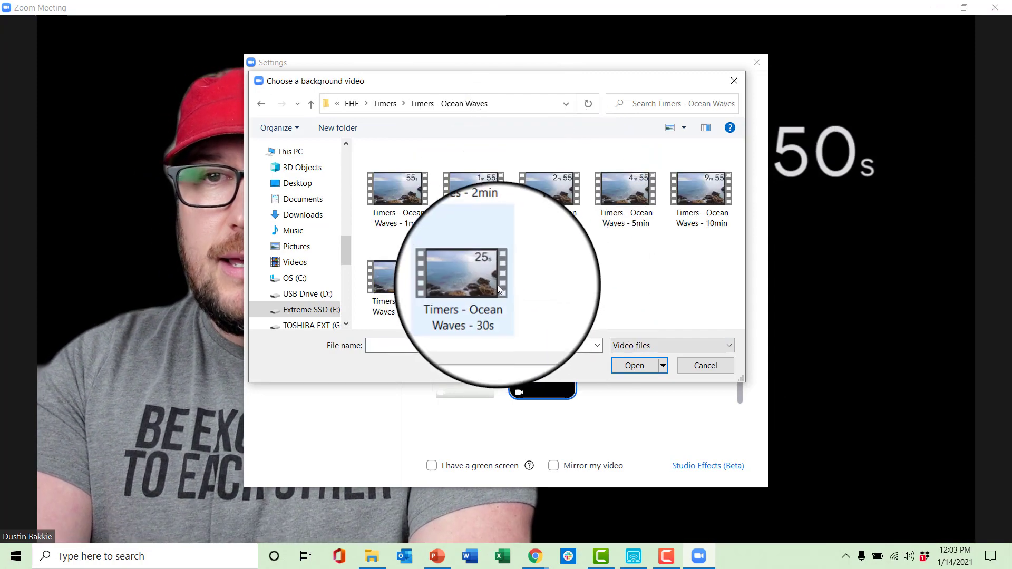
double_click(480, 213)
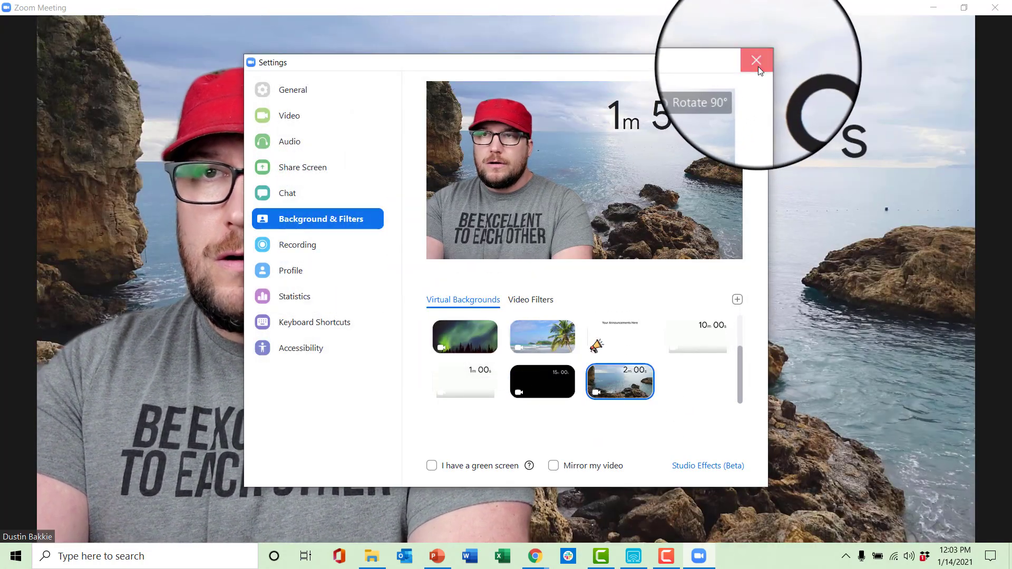
left_click(757, 62)
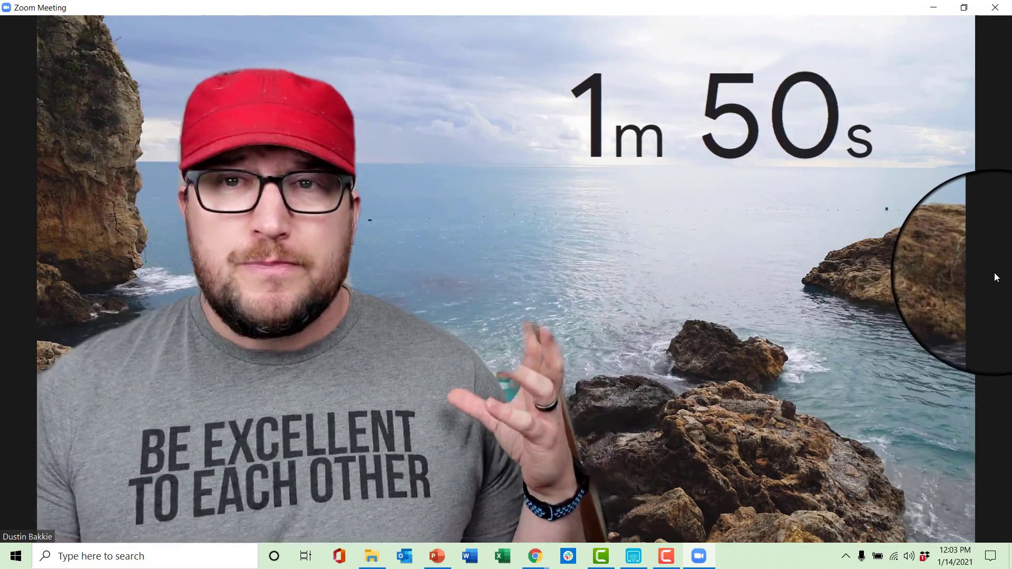
Reopen the virtual background settings, add the 1-minute timer video from the "Timers - Aquarium Sharks" folder, and close the settings.
mouse_move(514, 337)
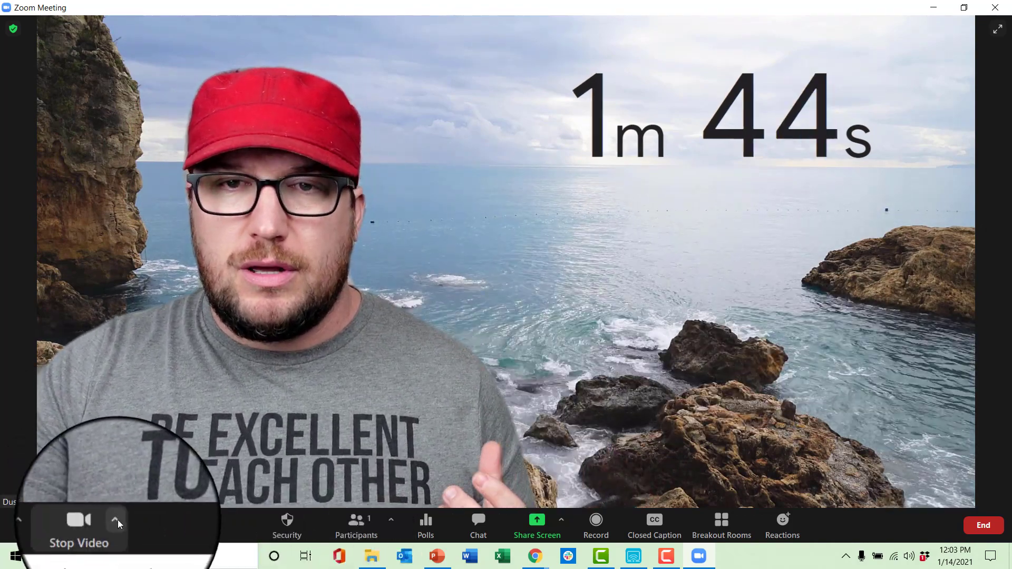
left_click(118, 519)
left_click(194, 459)
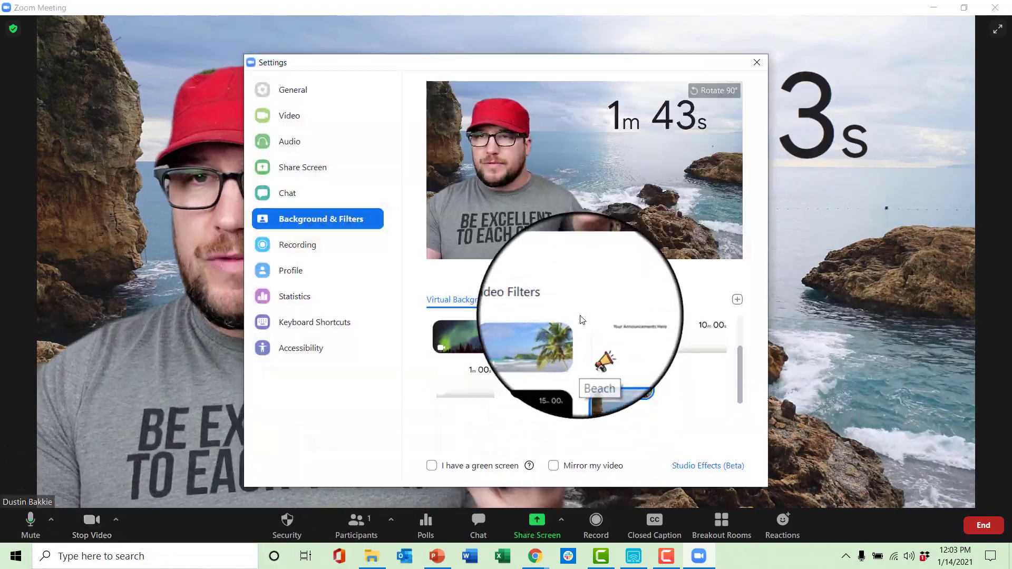
left_click(738, 303)
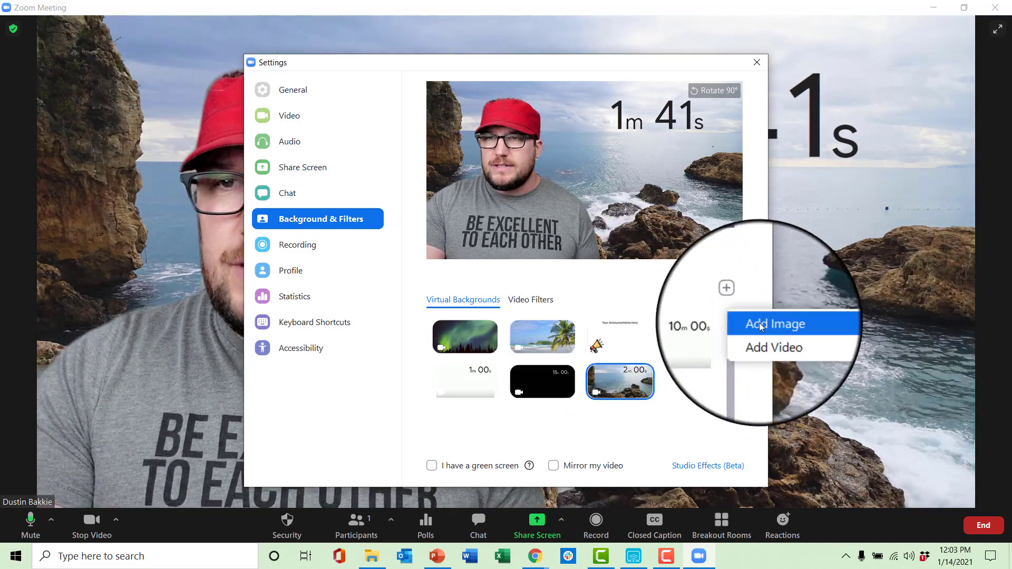
left_click(775, 342)
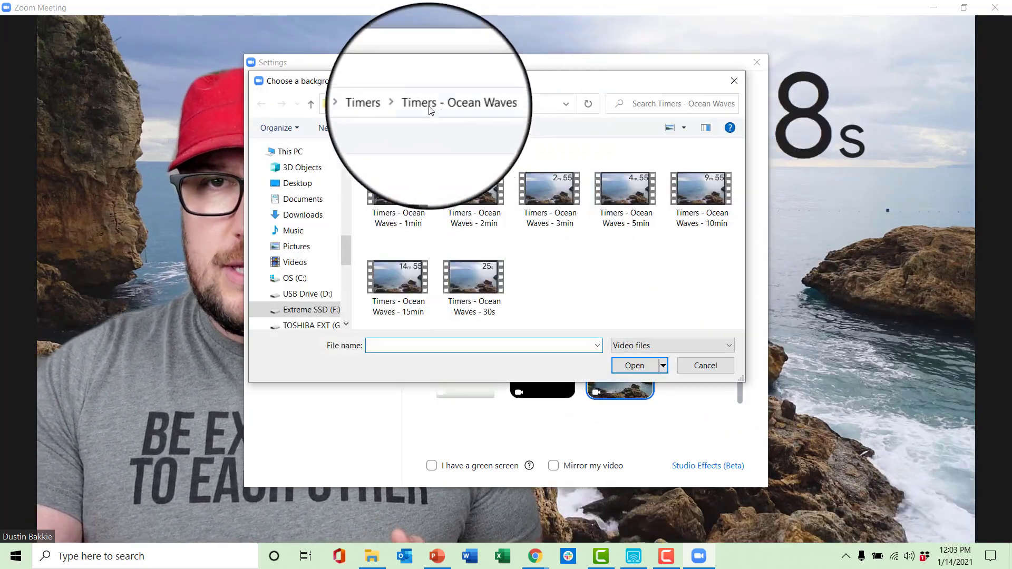
left_click(404, 104)
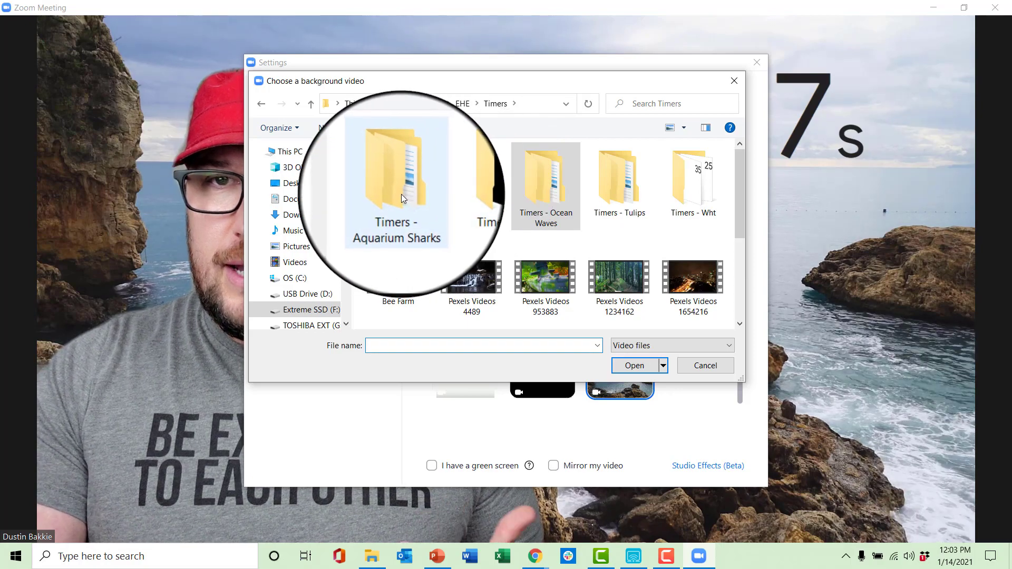
left_click(400, 194)
double_click(401, 194)
left_click(391, 192)
double_click(391, 193)
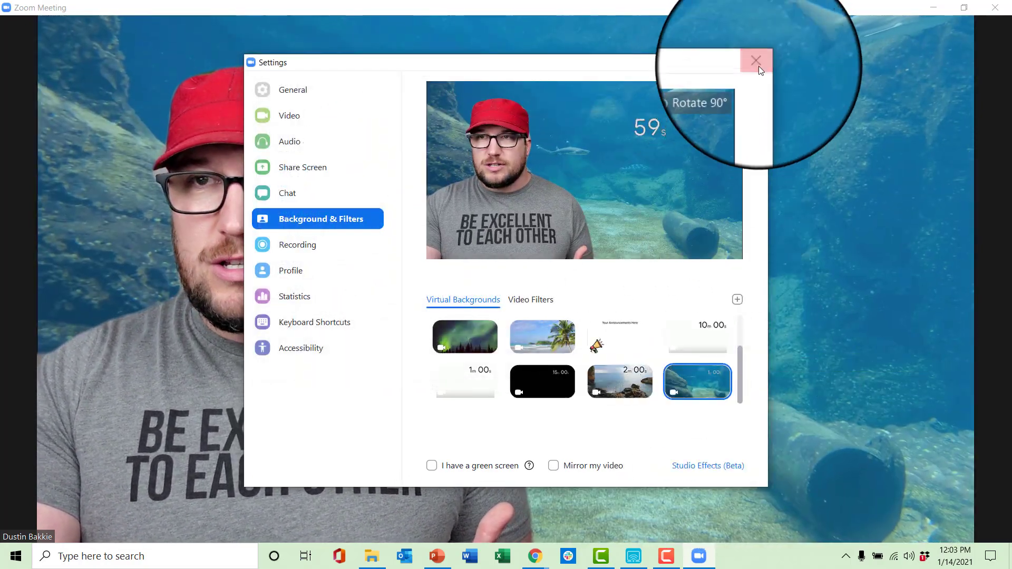
left_click(757, 63)
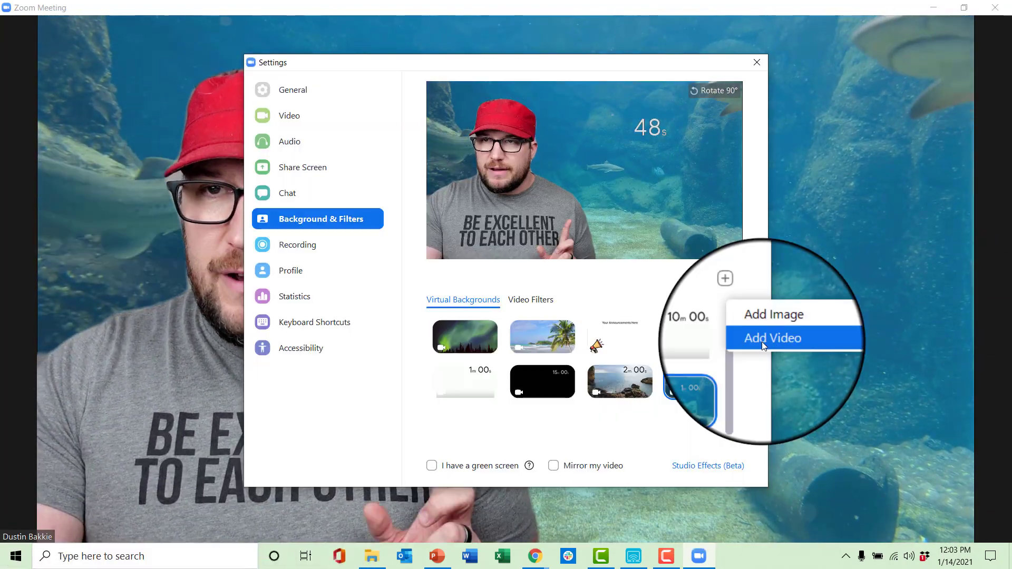
Add the 15-minute timer video from the "Timers - Tulips" folder as virtual background, and close the settings.
left_click(761, 340)
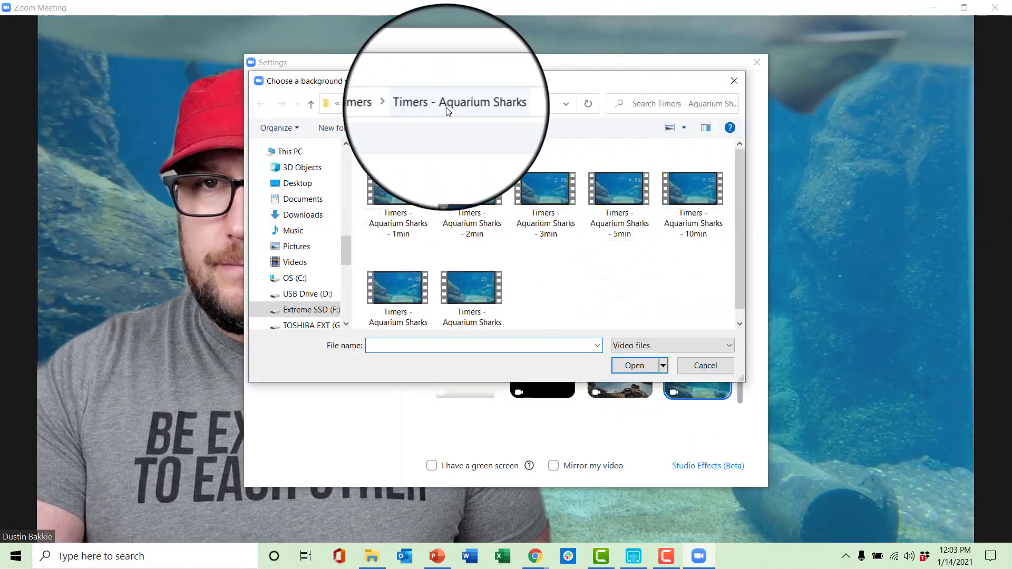
left_click(389, 103)
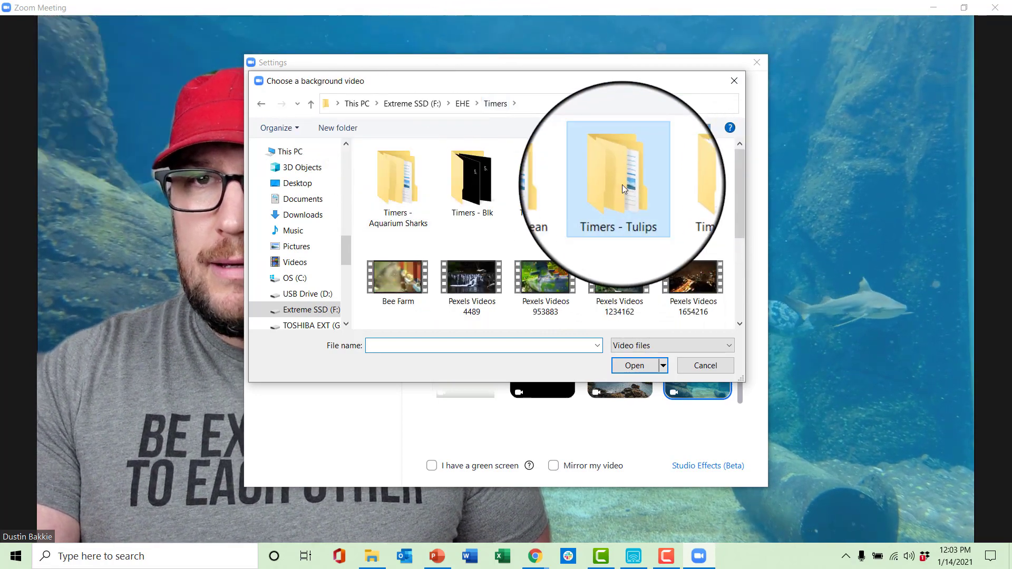
double_click(622, 184)
double_click(441, 167)
double_click(415, 197)
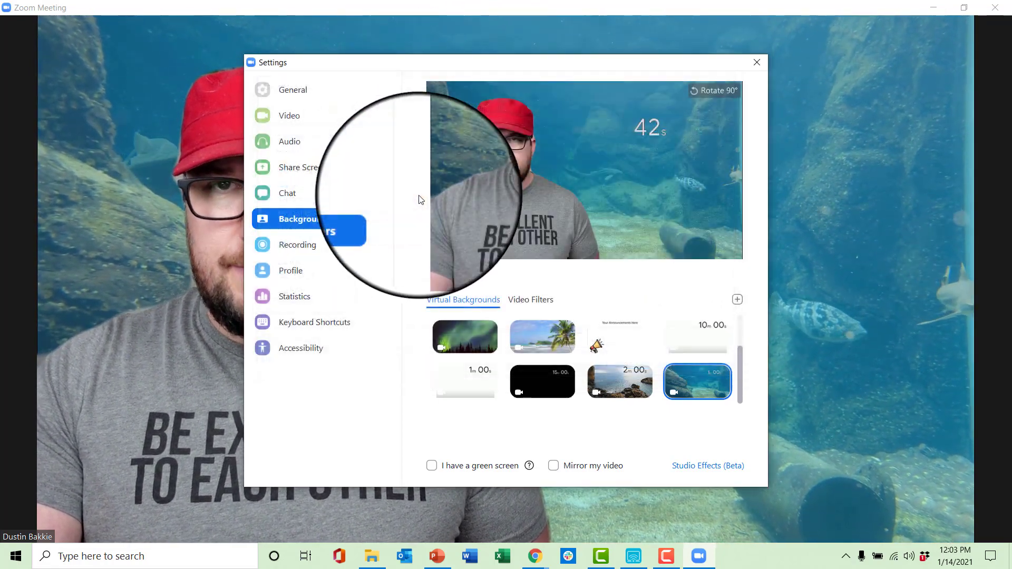
left_click(756, 62)
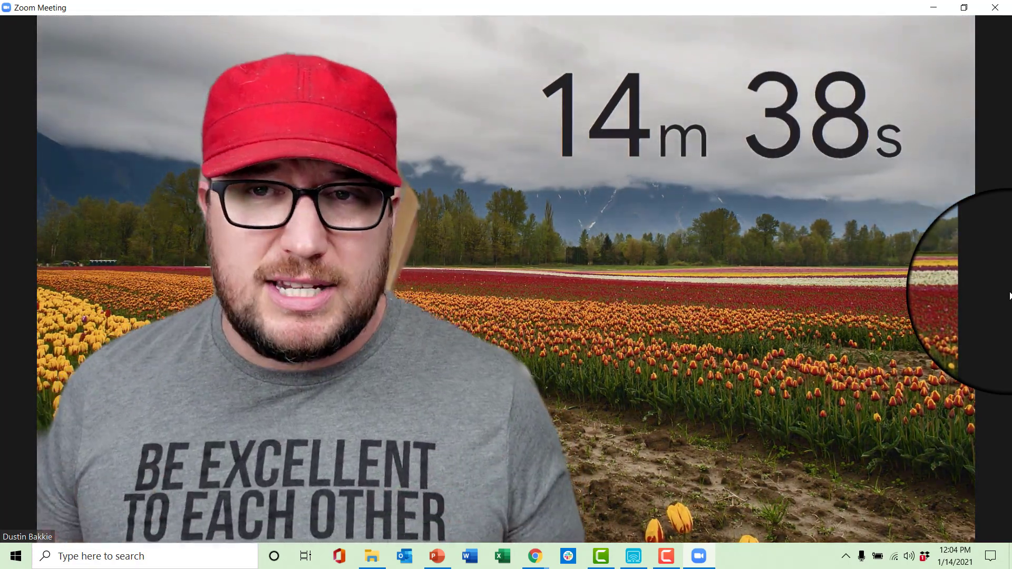
Choose iPhone/iPad as the screen share source and install the plugin it requires.
mouse_move(926, 13)
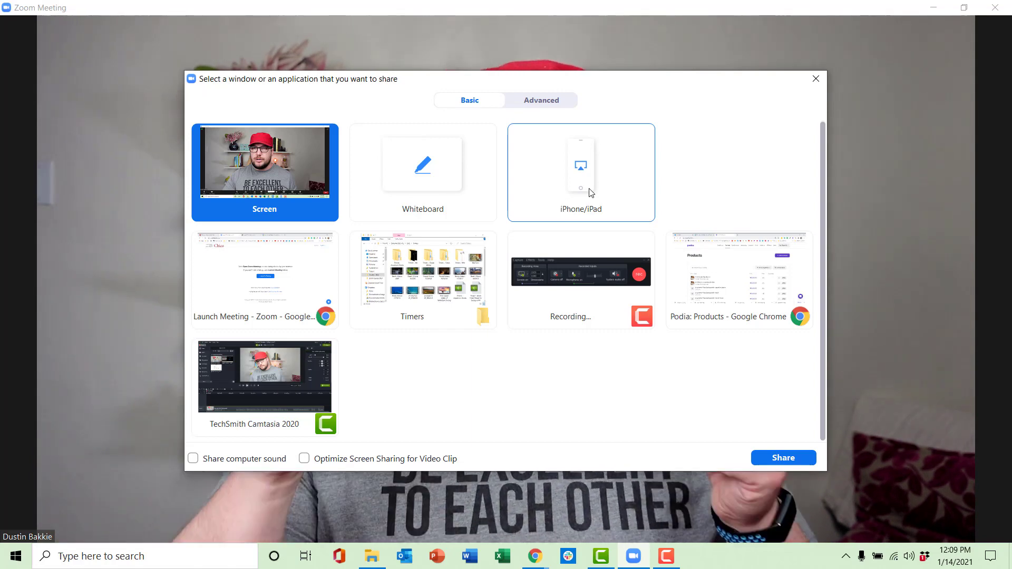
left_click(591, 192)
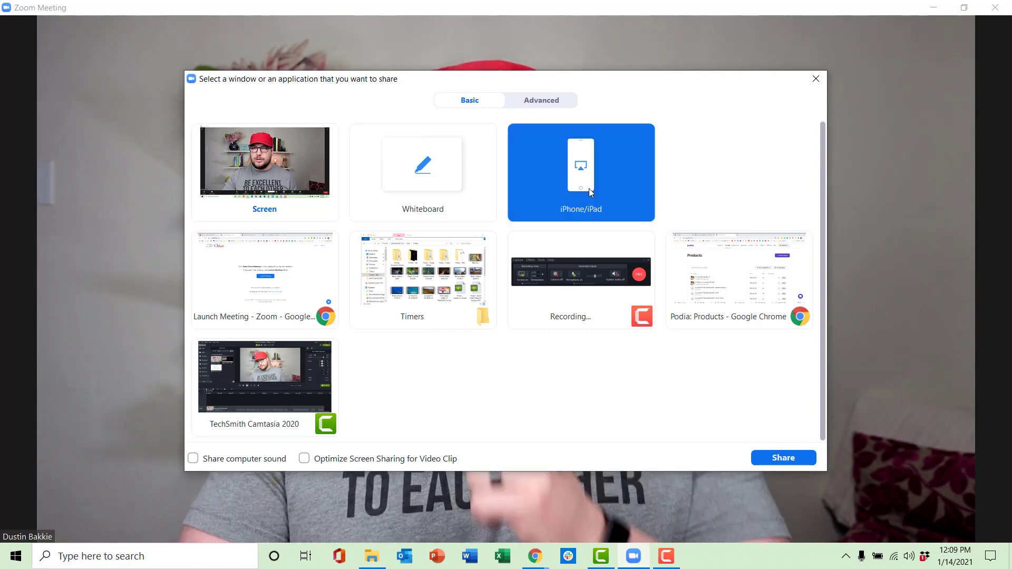
double_click(589, 188)
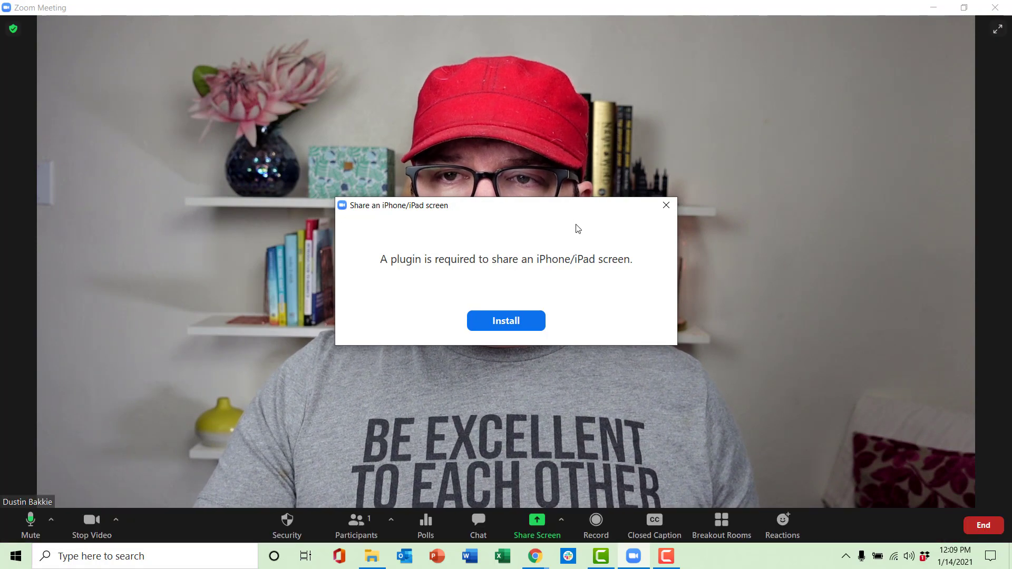
left_click(521, 320)
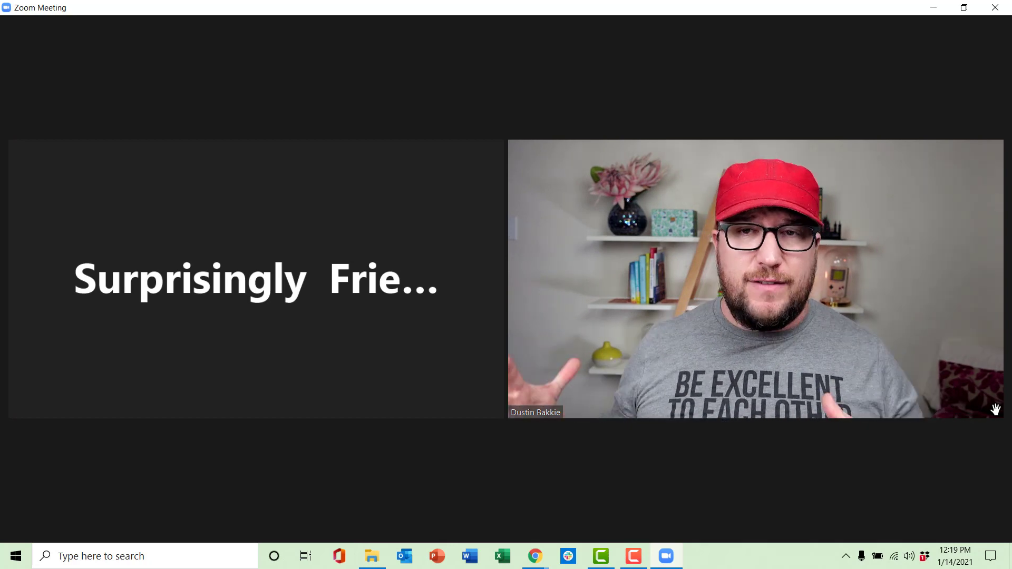
Review the meeting's security options for locking, the waiting room, participant permissions, and participant removal, and close the list.
mouse_move(27, 233)
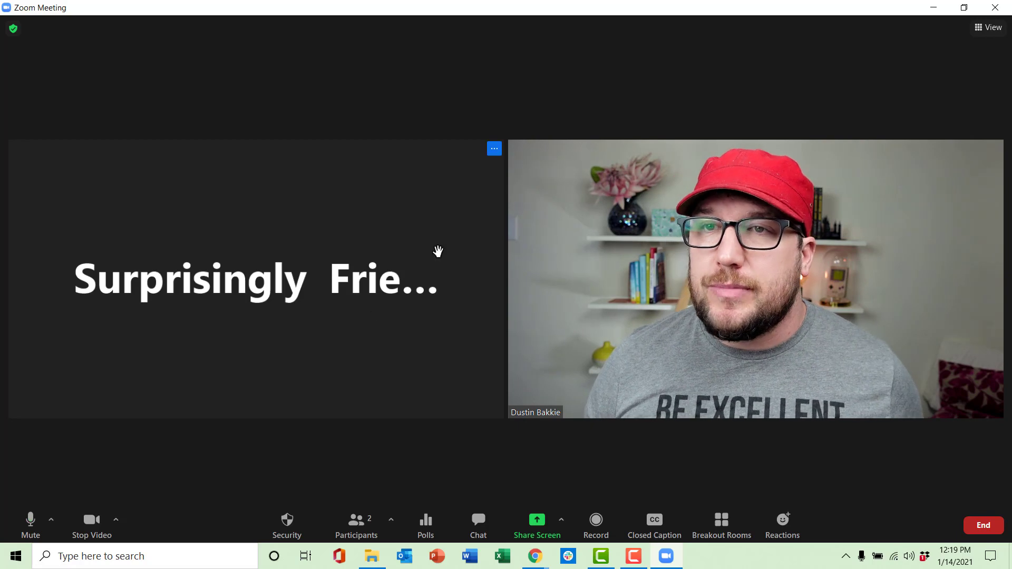
left_click(288, 521)
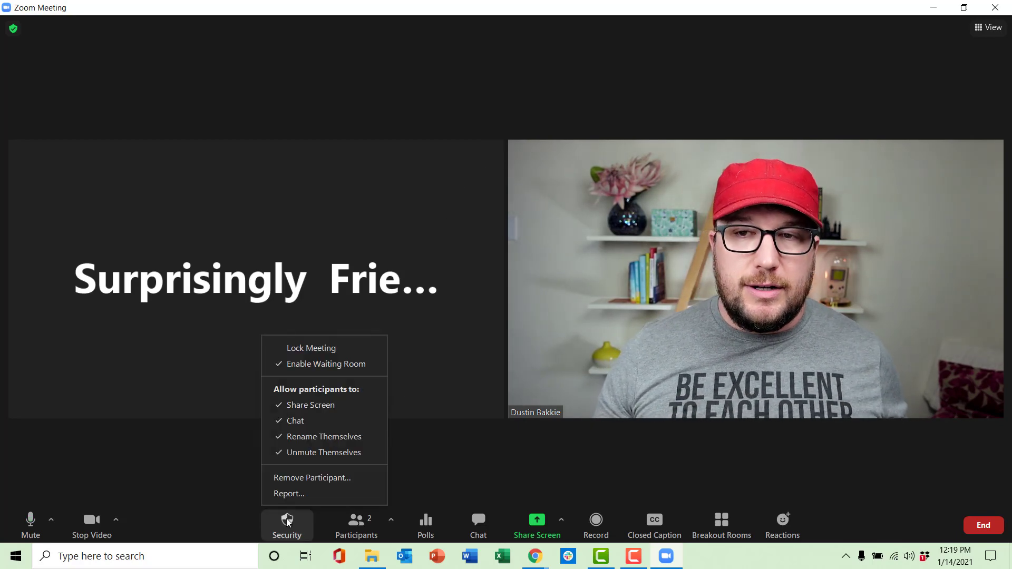
left_click(176, 479)
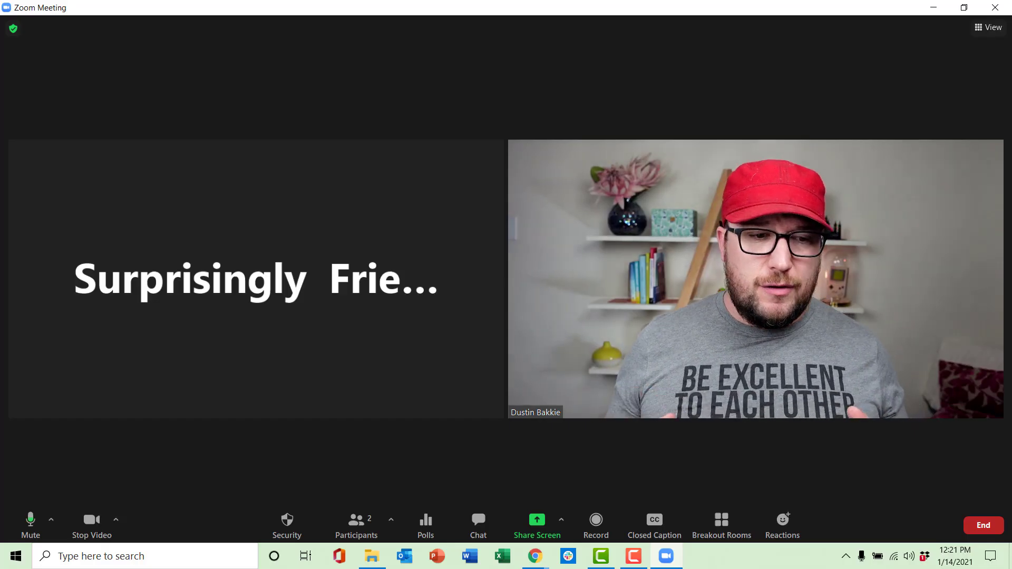
Switch to OBS, activate the Announcement Screen scene, and minimize OBS to reveal the Zoom video.
mouse_move(884, 233)
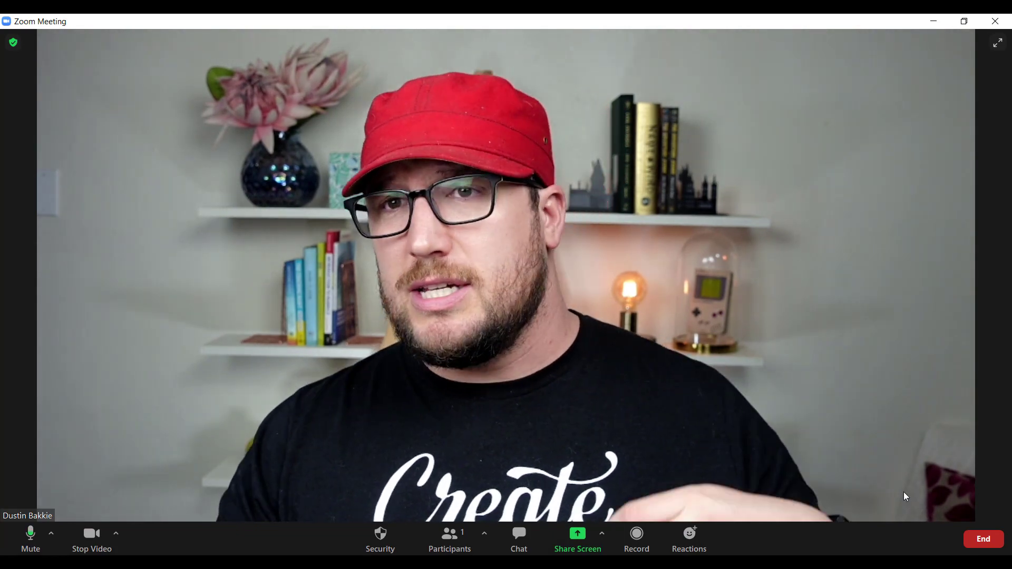
key("alt+Tab")
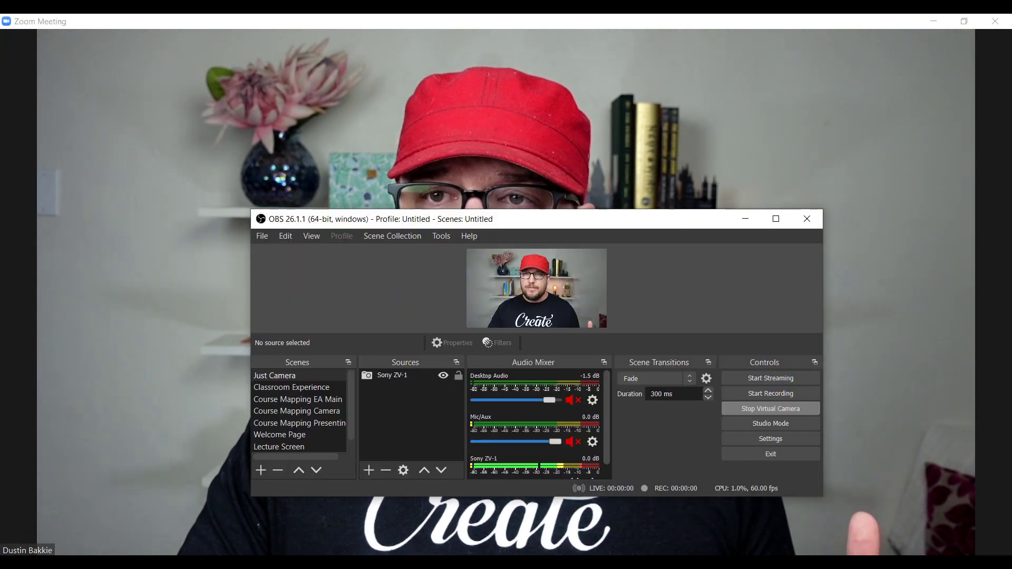
scroll(324, 403, "down", 1)
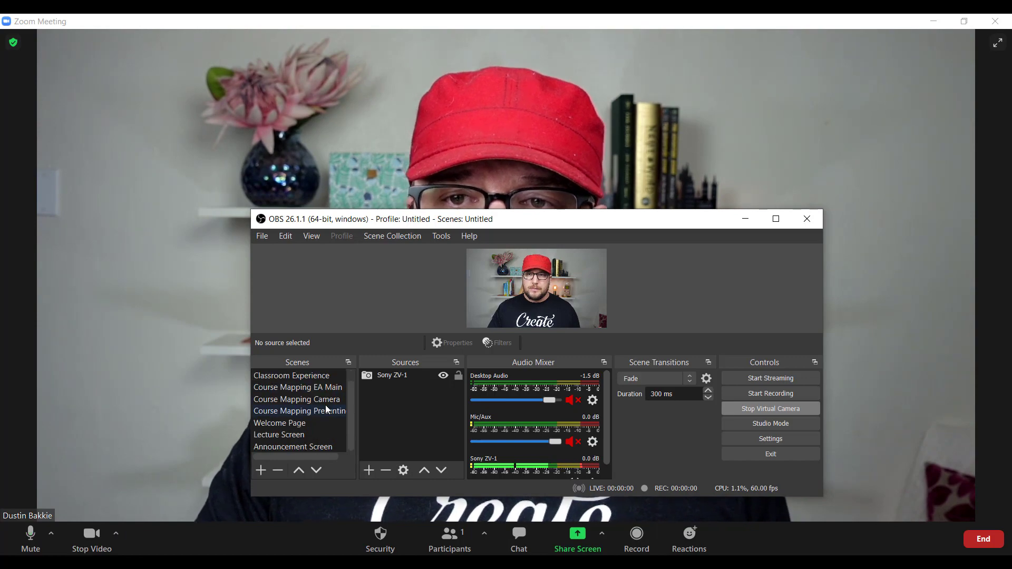
left_click(317, 446)
left_click(746, 219)
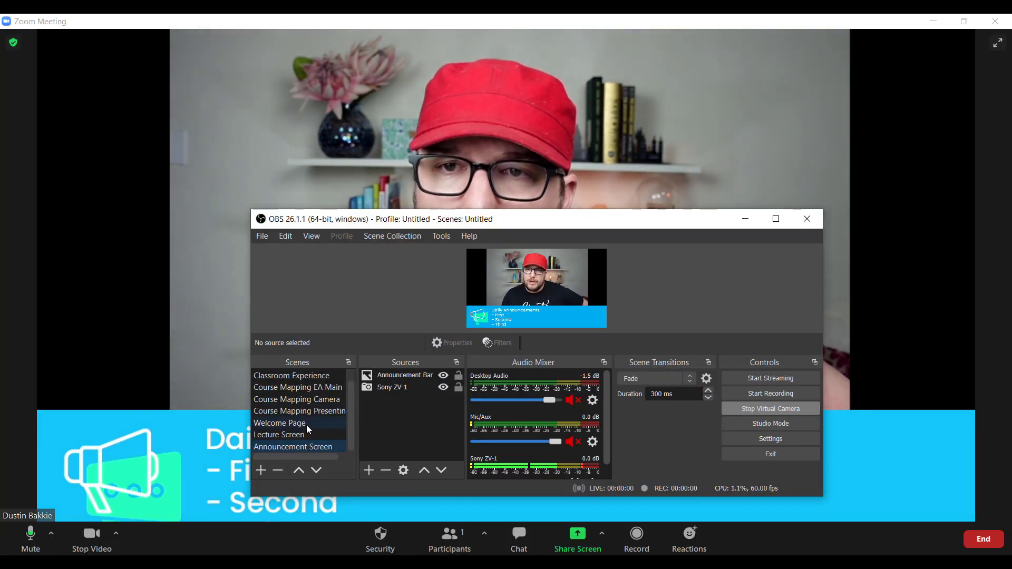
Activate the Lecture Screen scene, select its Powerpoint source, and bring the Zoom meeting to the front.
left_click(298, 434)
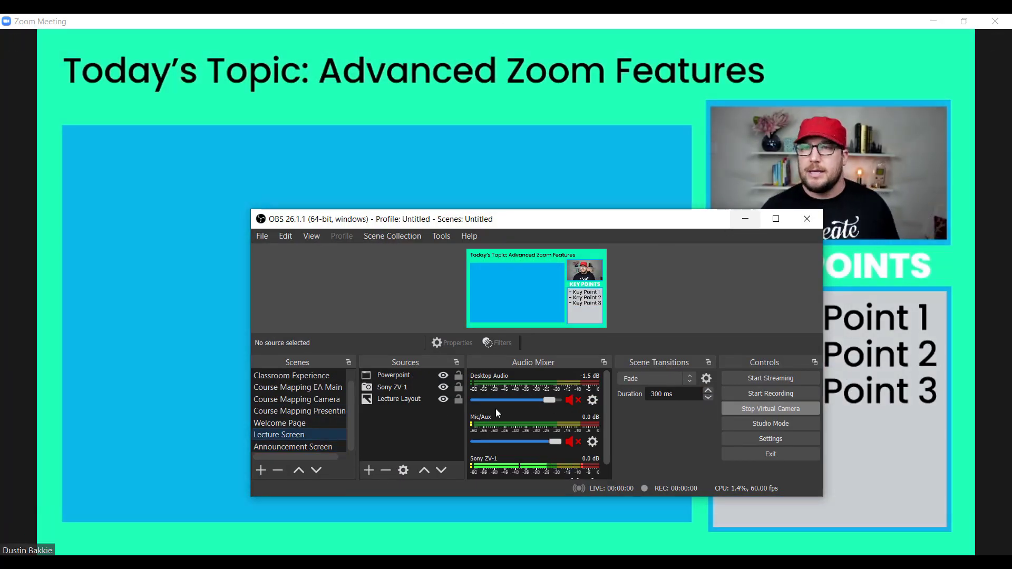
left_click(401, 378)
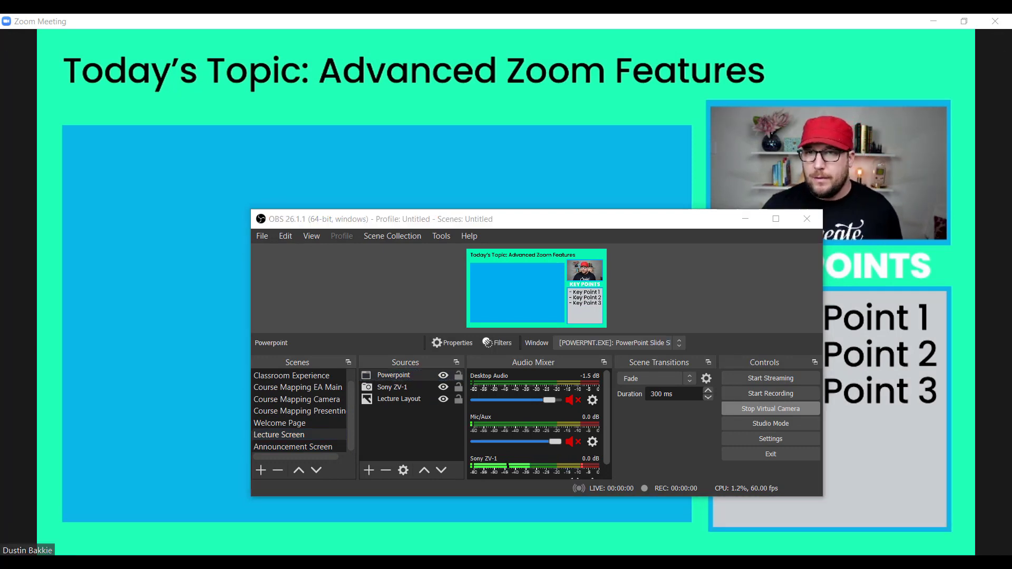
key("alt+Tab")
left_click(841, 21)
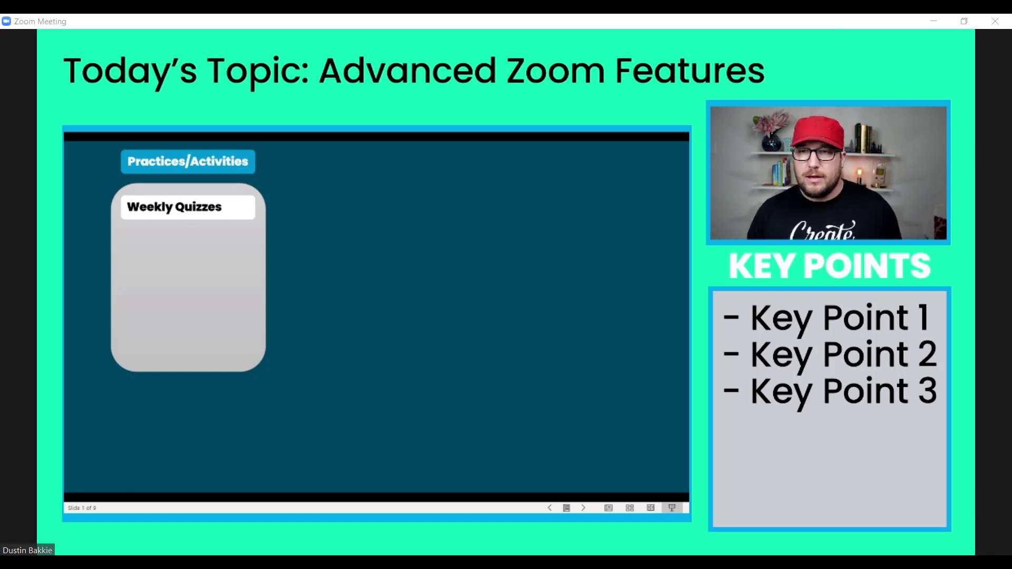
Switch to the PowerPoint slide show, advance the first slide's animations through the SUMMATIVE definition, and minimize the slide show.
key("alt+Tab")
key("Right")
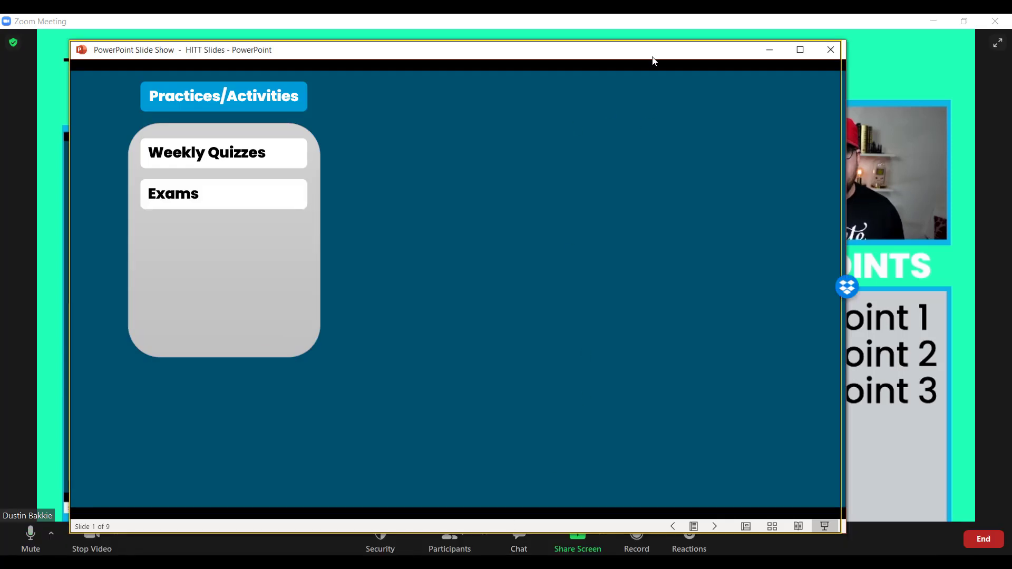
key("Right")
key("Right")
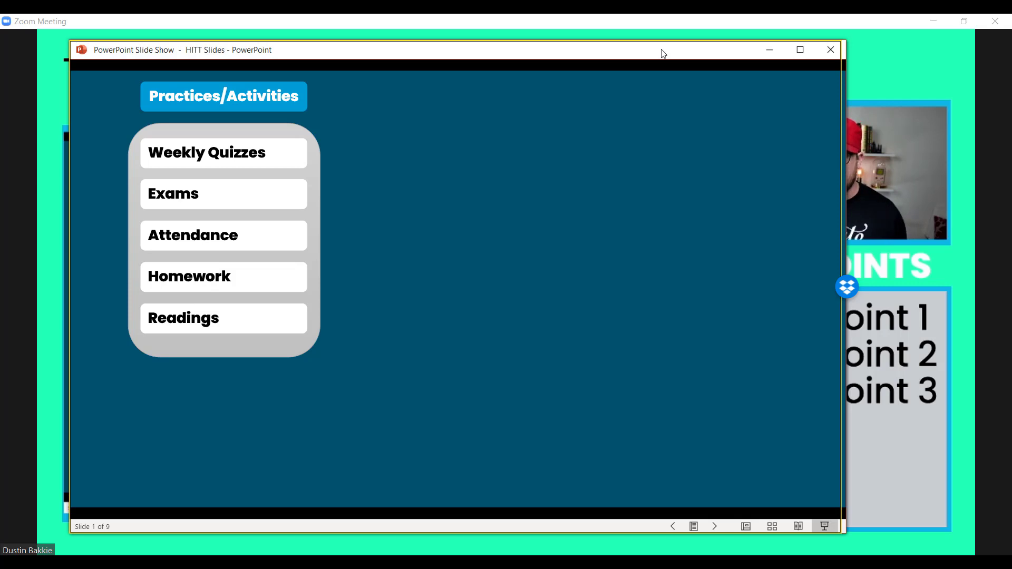
key("Right")
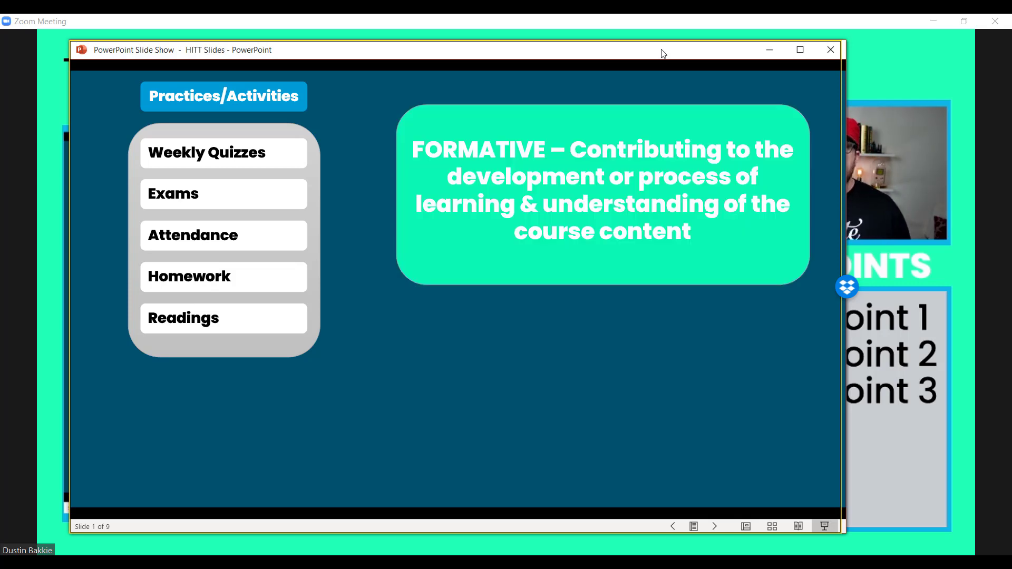
key("Right")
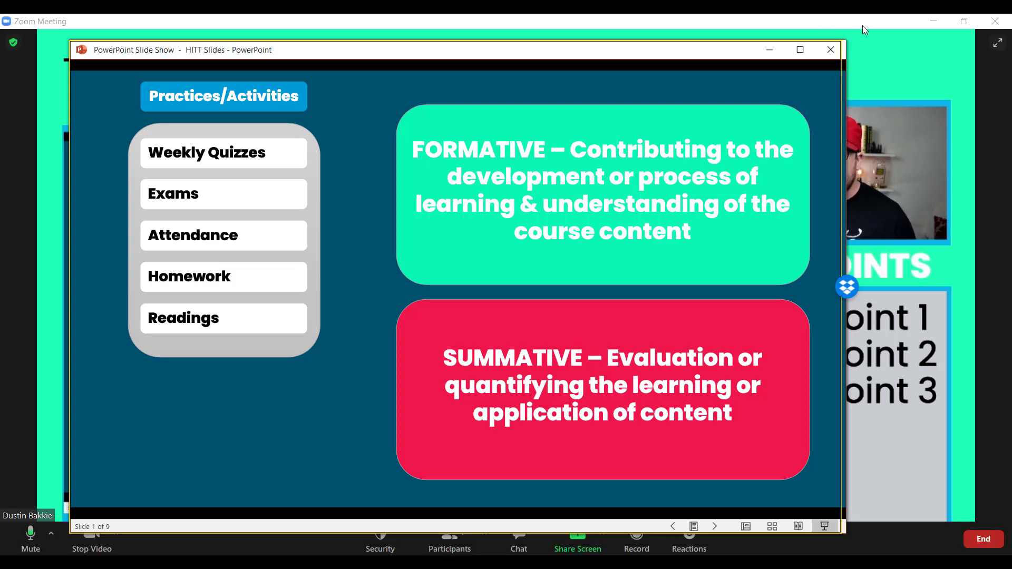
left_click(773, 55)
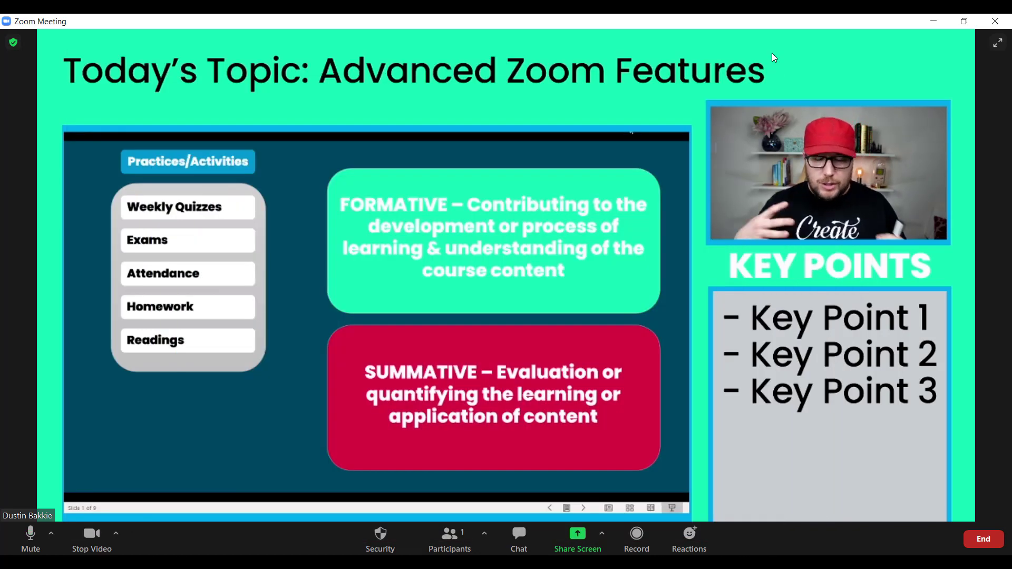
Return to OBS and show the Announcement Screen, Welcome Page, and Just Camera scenes in turn.
key("alt+Tab")
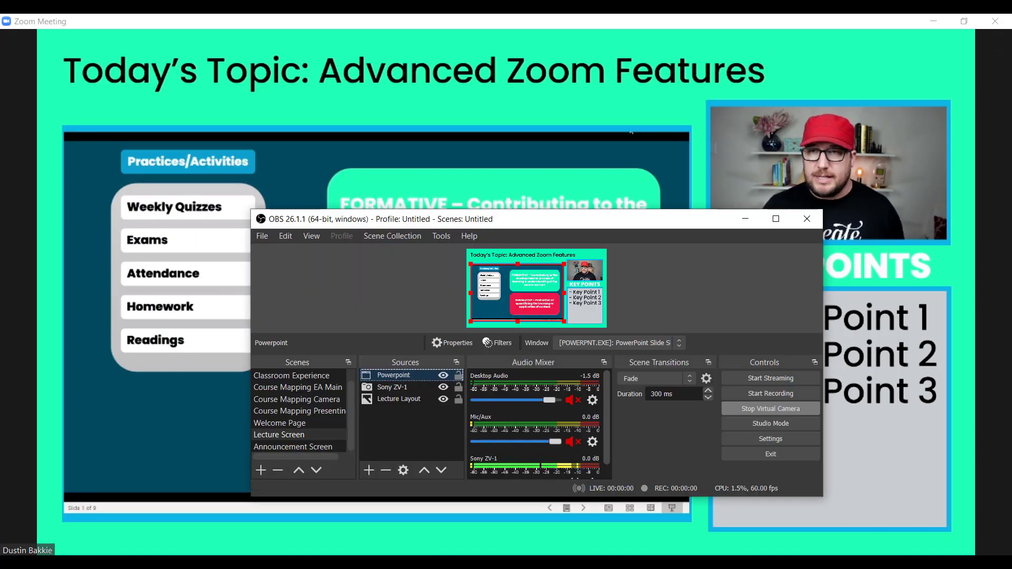
left_click(319, 447)
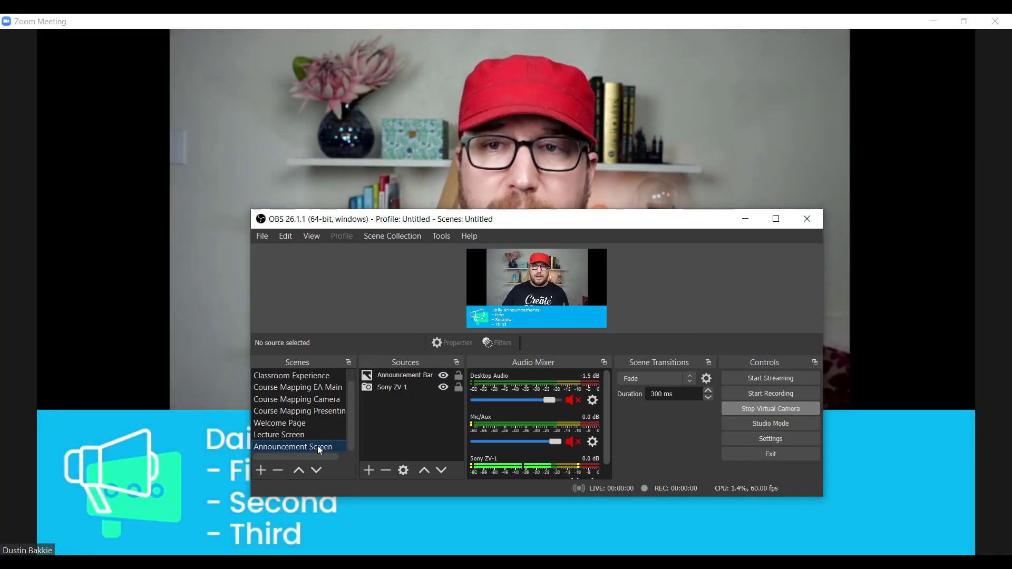
left_click(294, 425)
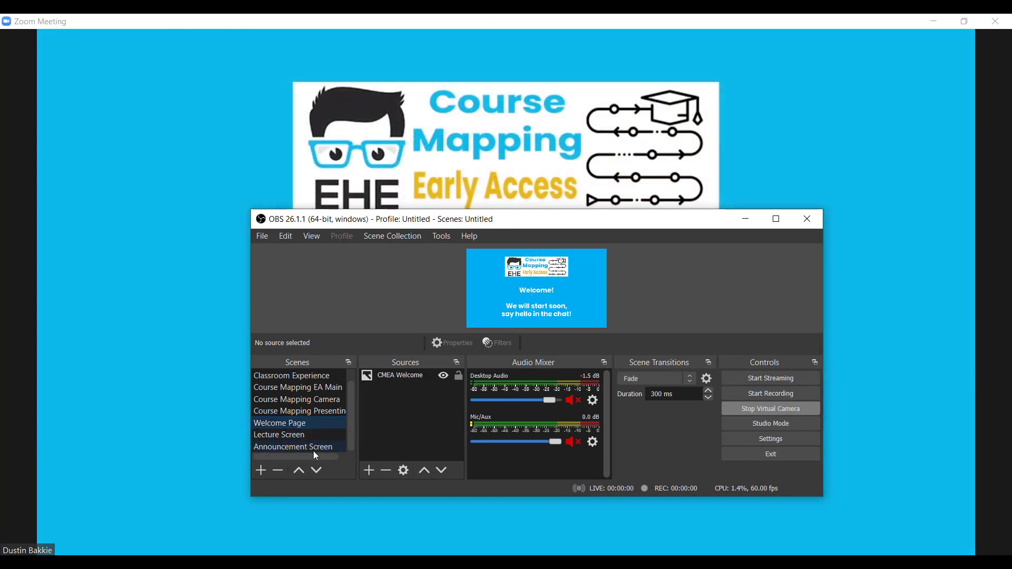
scroll(311, 412, "up", 1)
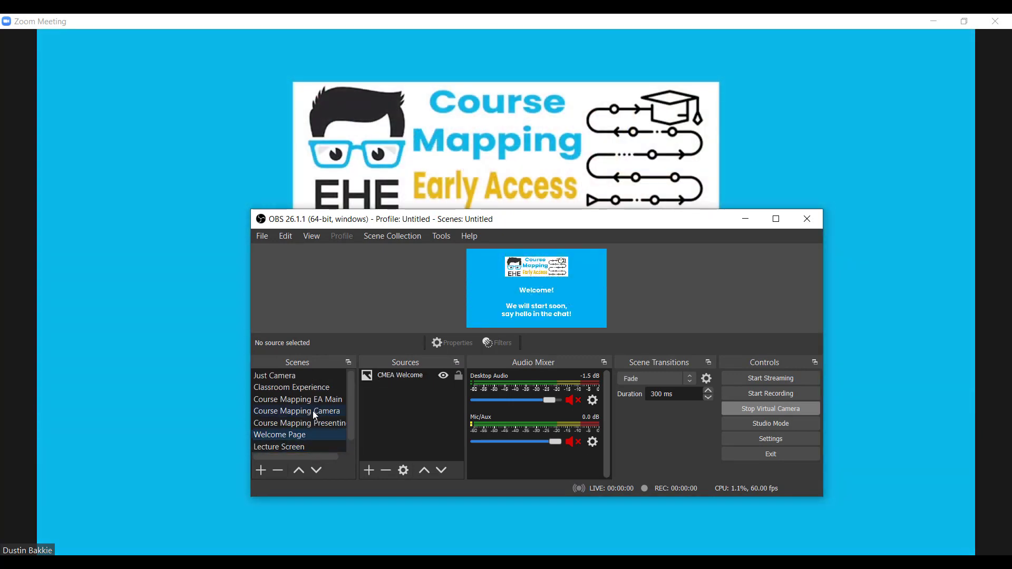
left_click(280, 376)
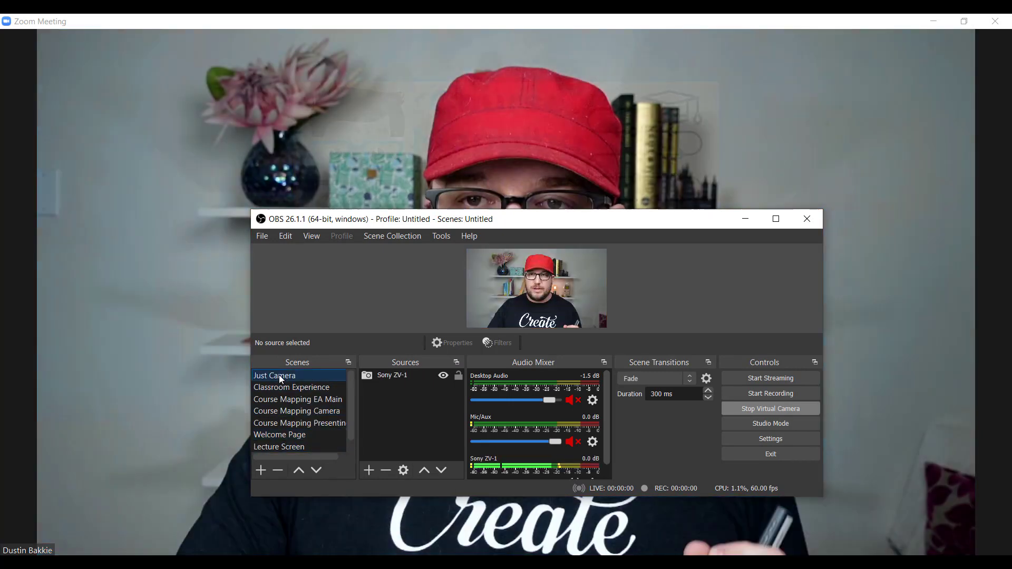
Cycle through the Classroom Experience, Course Mapping EA Main, Lecture Screen, and Welcome Page scenes, ending on Announcement Screen.
left_click(309, 388)
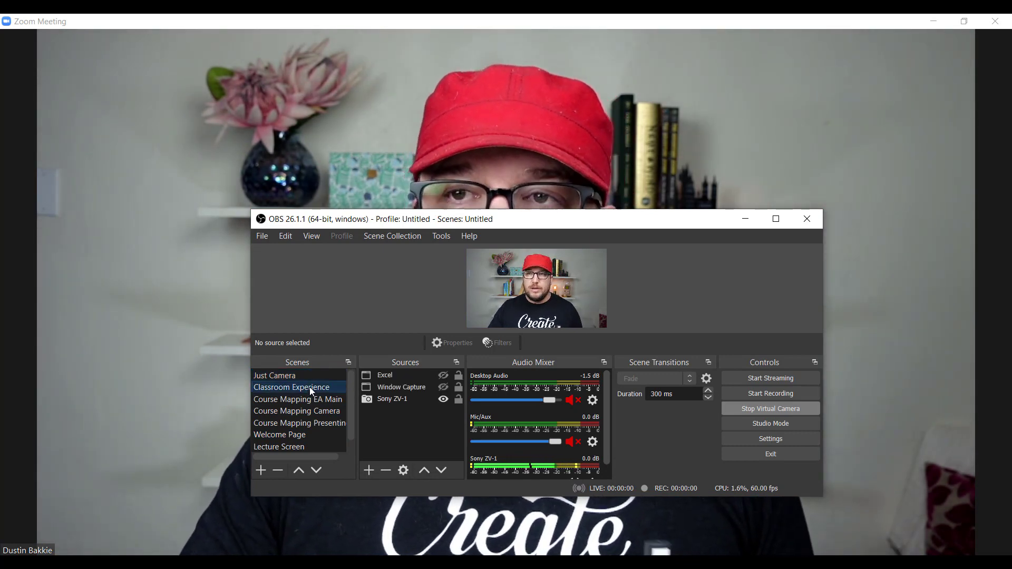
left_click(309, 400)
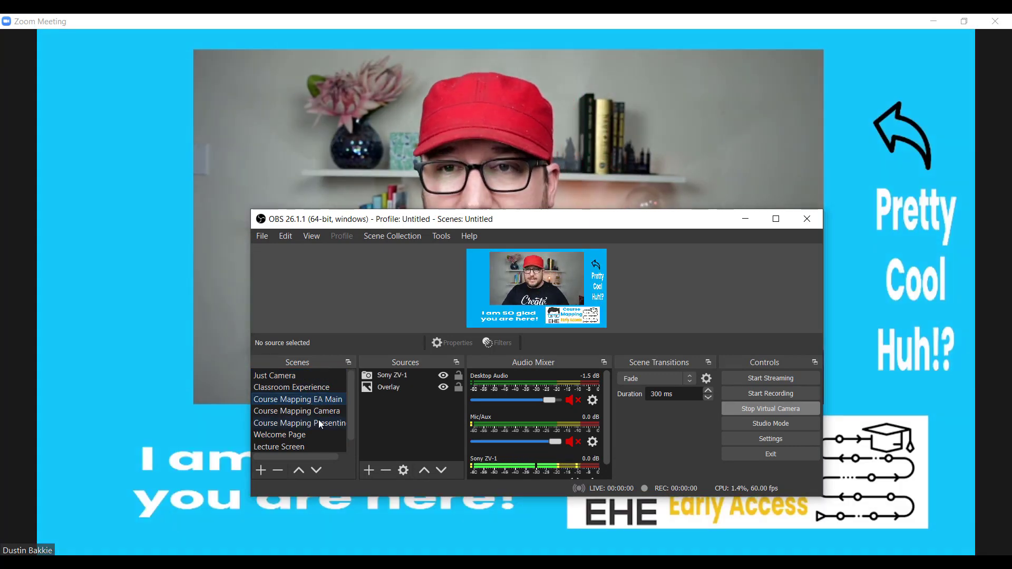
left_click(305, 447)
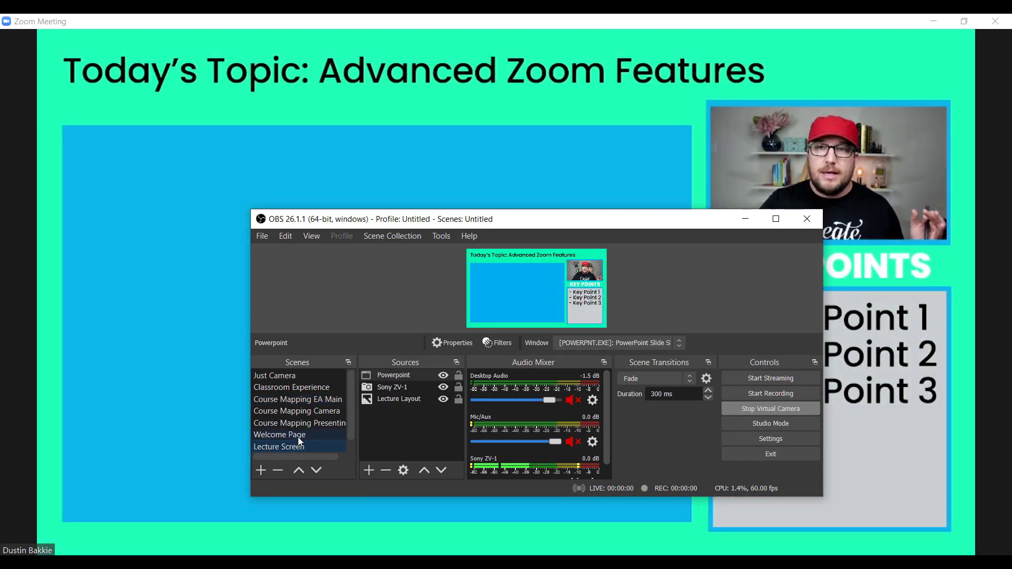
left_click(299, 438)
scroll(302, 427, "down", 1)
left_click(311, 447)
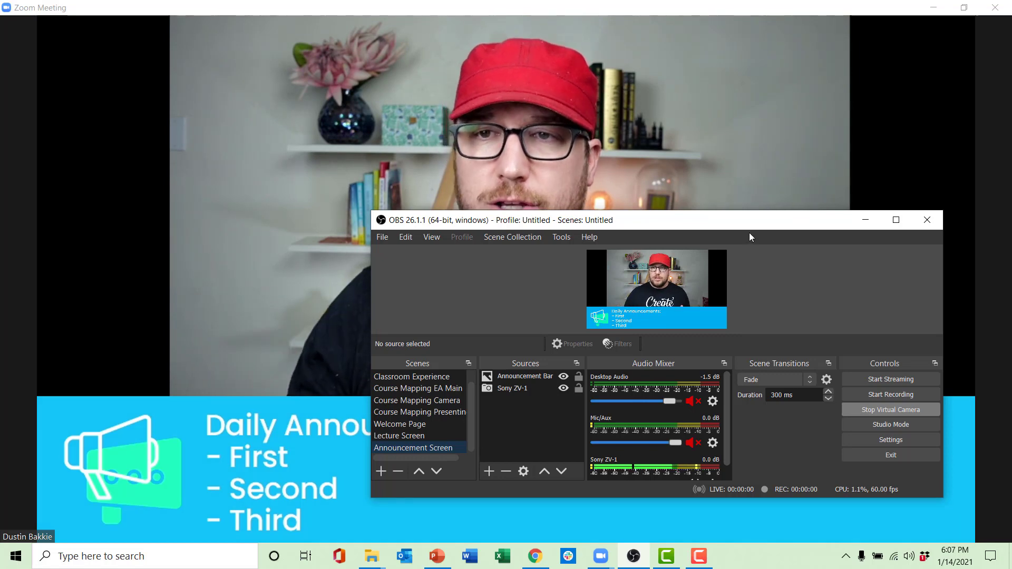
Switch the virtual camera to the Lecture Screen scene and back to Announcement Screen.
left_click(421, 435)
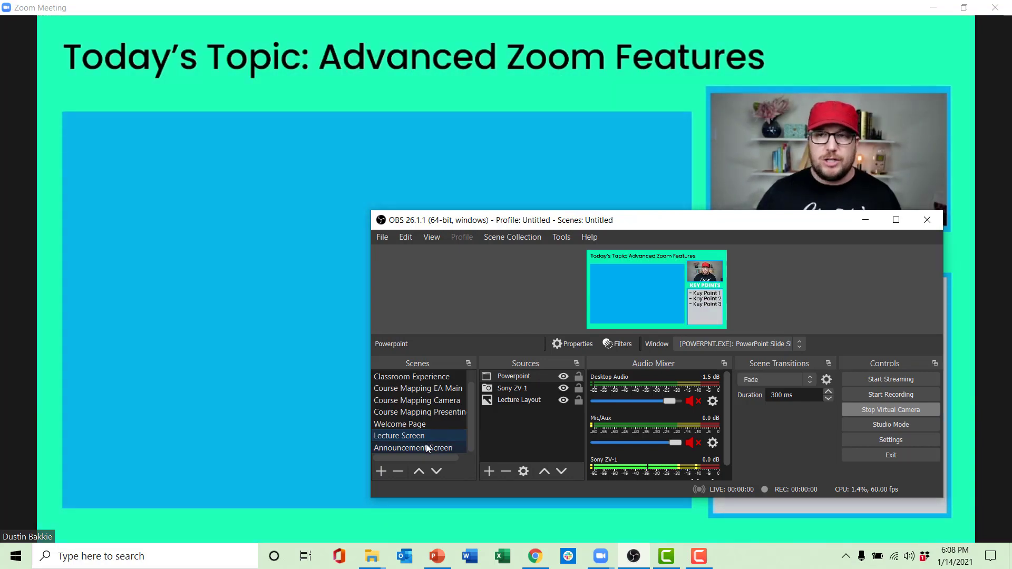
left_click(423, 446)
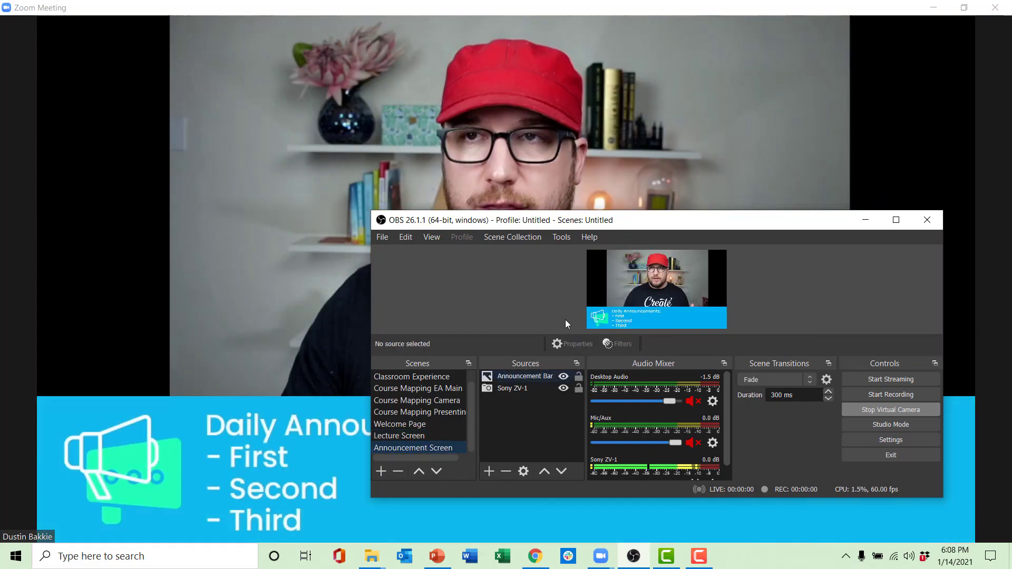
mouse_move(929, 211)
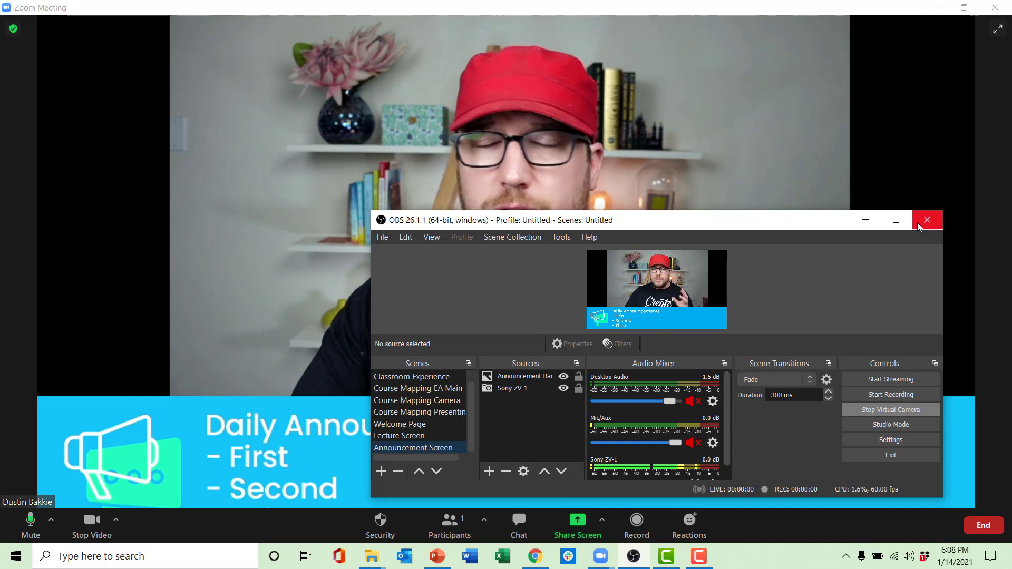